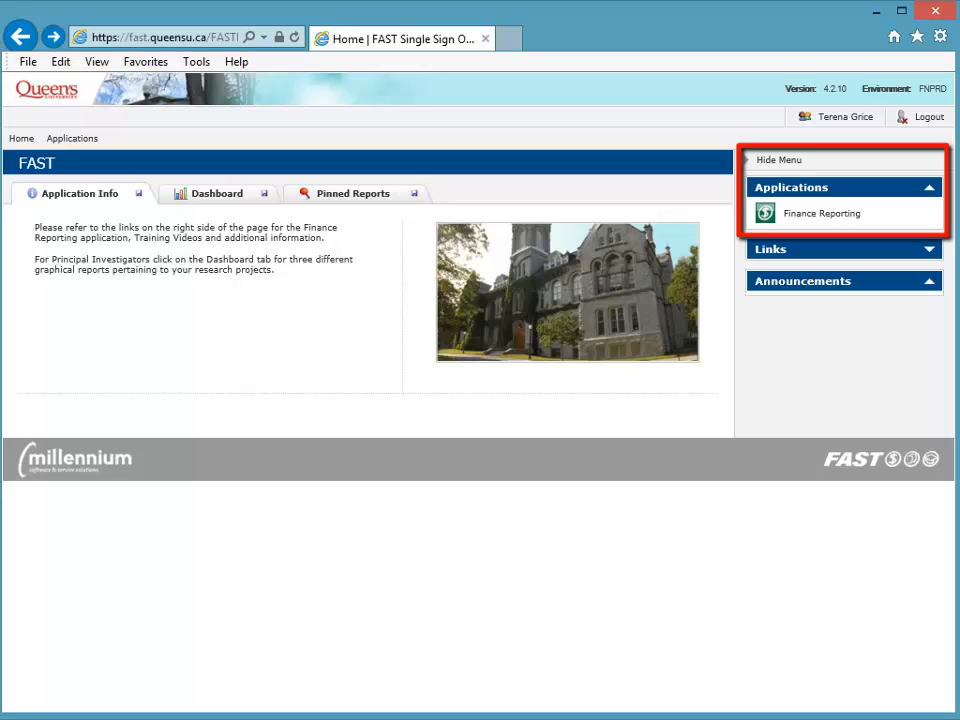
Step: Open the filter options of the by-account Statement of Operations Non-Research report in Finance Reporting
click(846, 216)
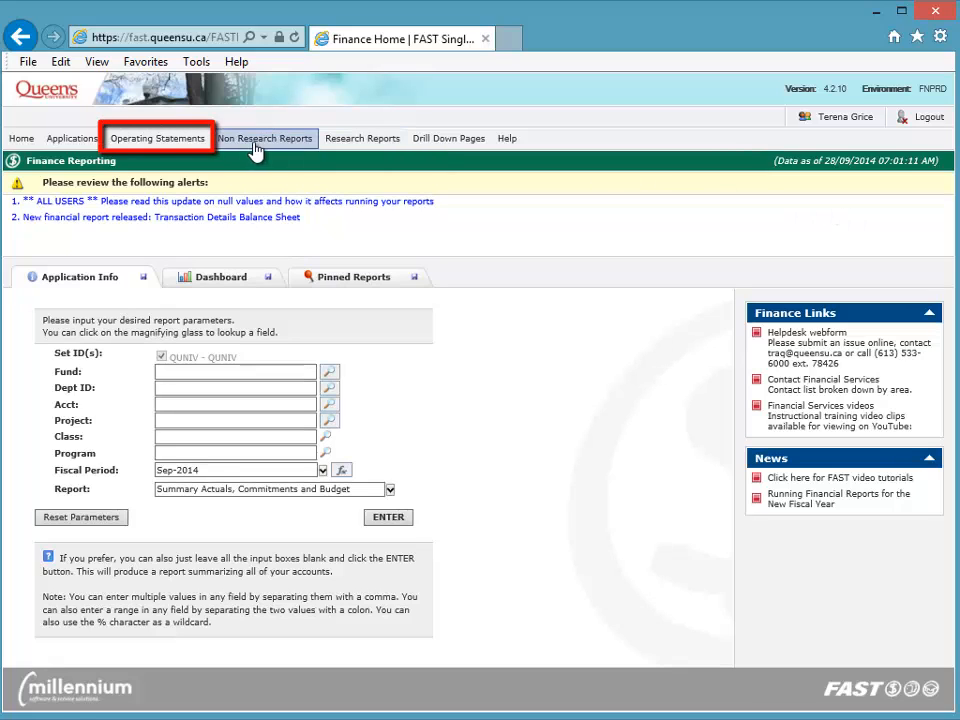
click(206, 143)
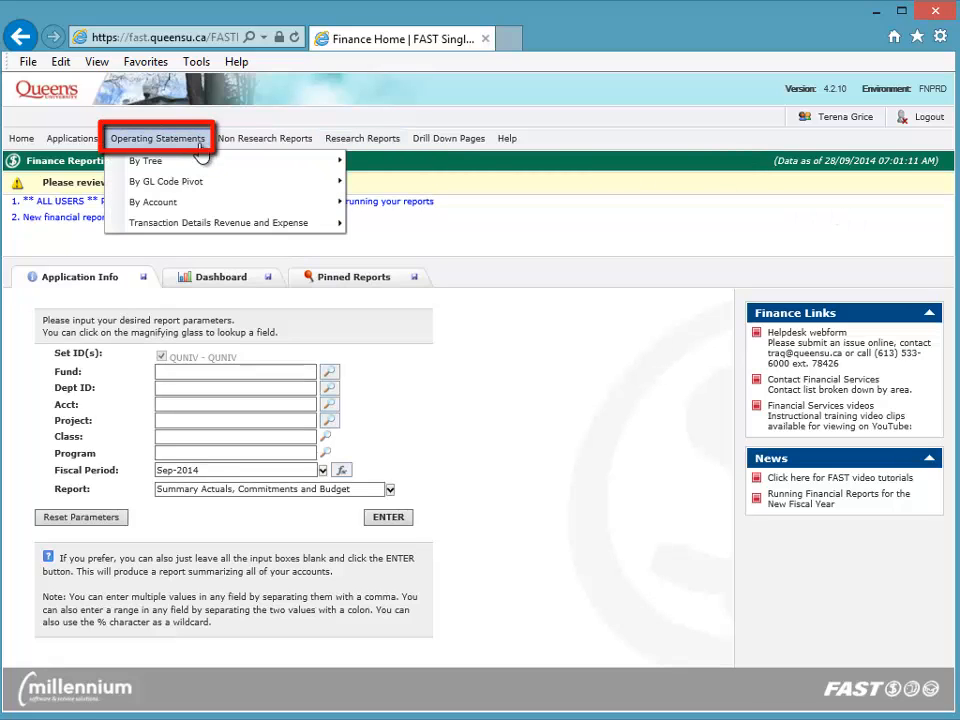
mouse_move(190, 205)
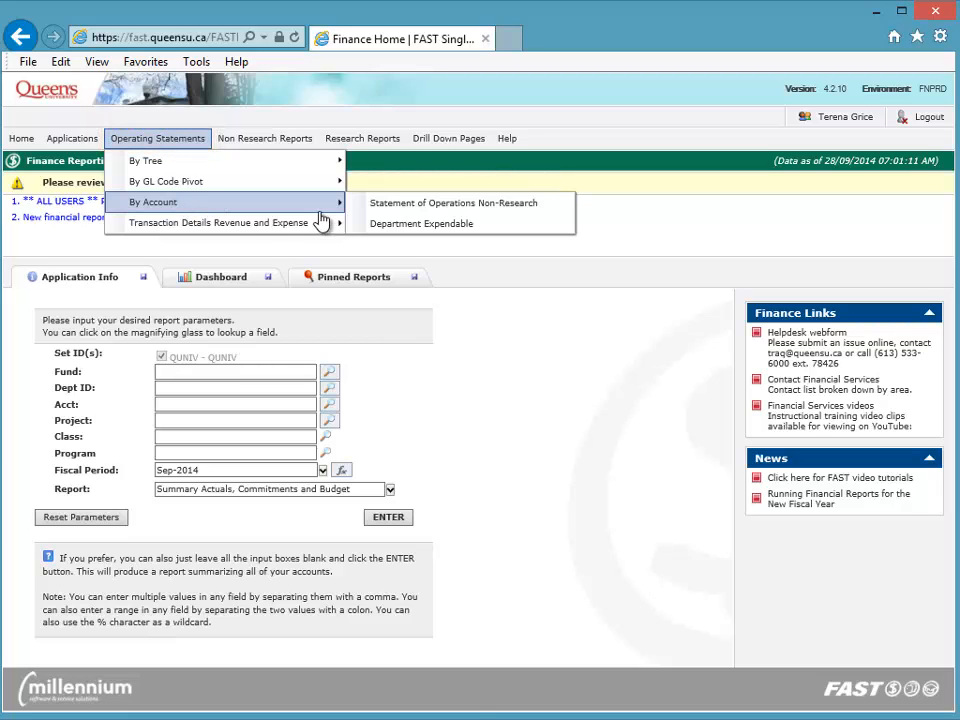
click(398, 205)
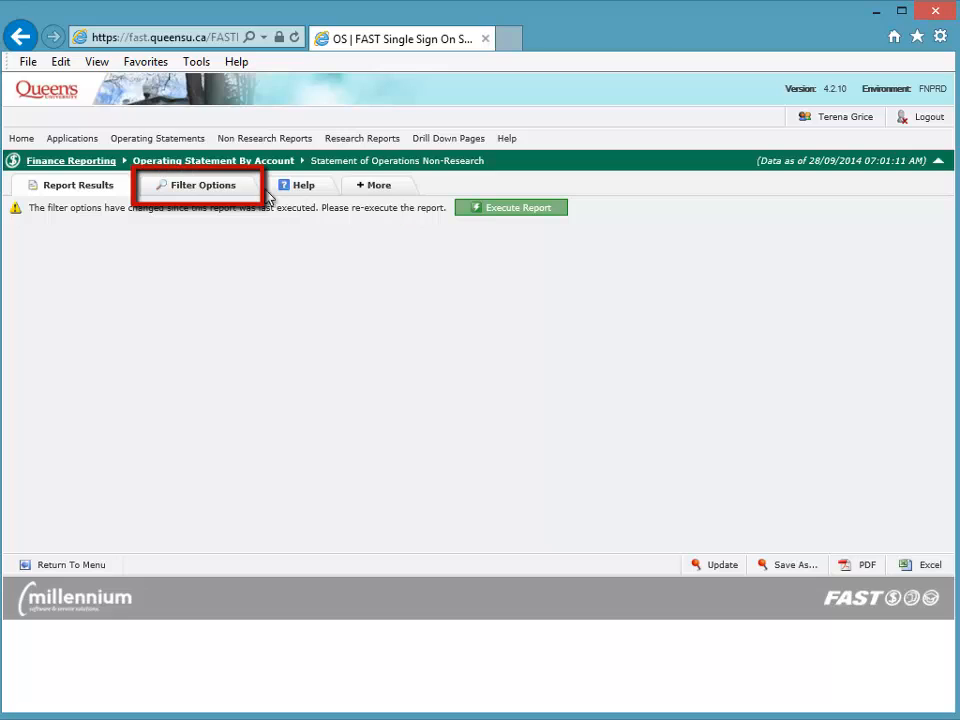
click(238, 191)
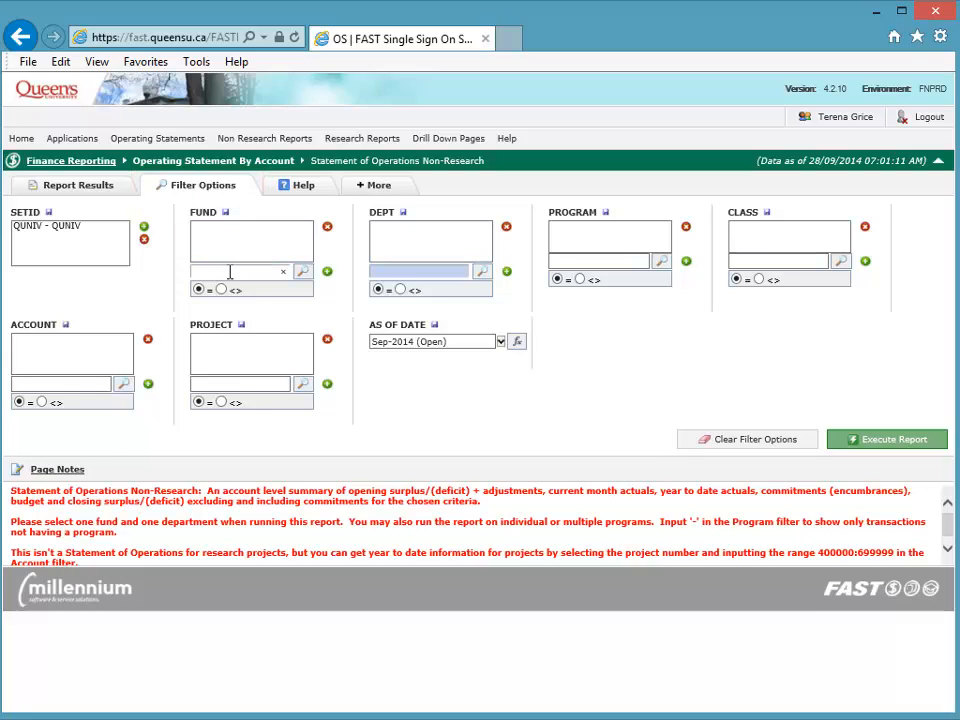
Step: Filter the report by fund 10000 and department 42001
text(10000)
click(327, 271)
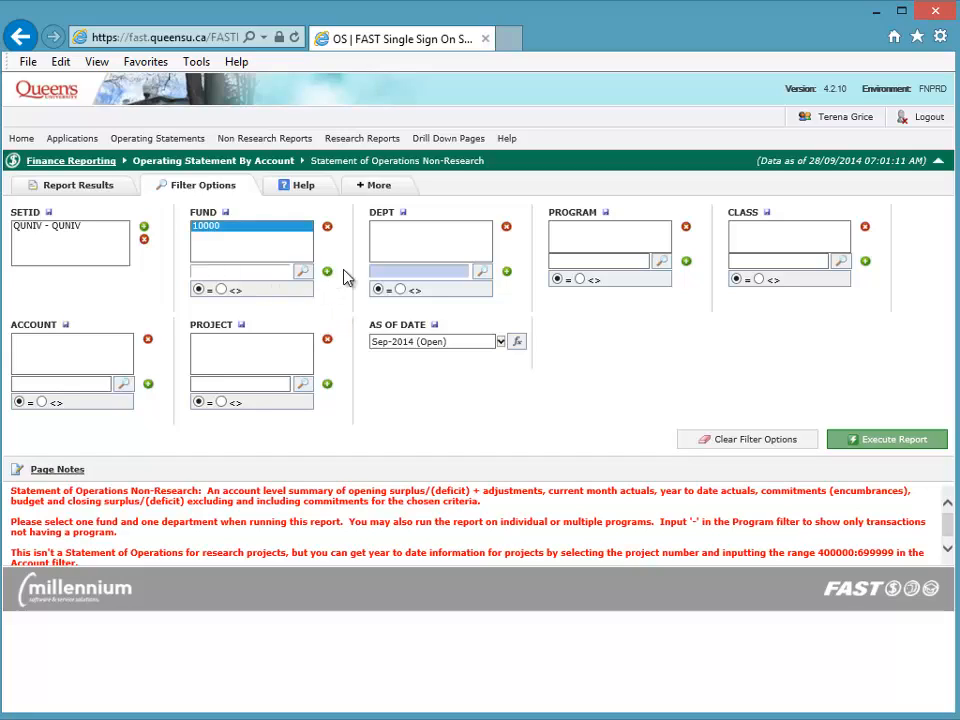
click(394, 272)
text(42001)
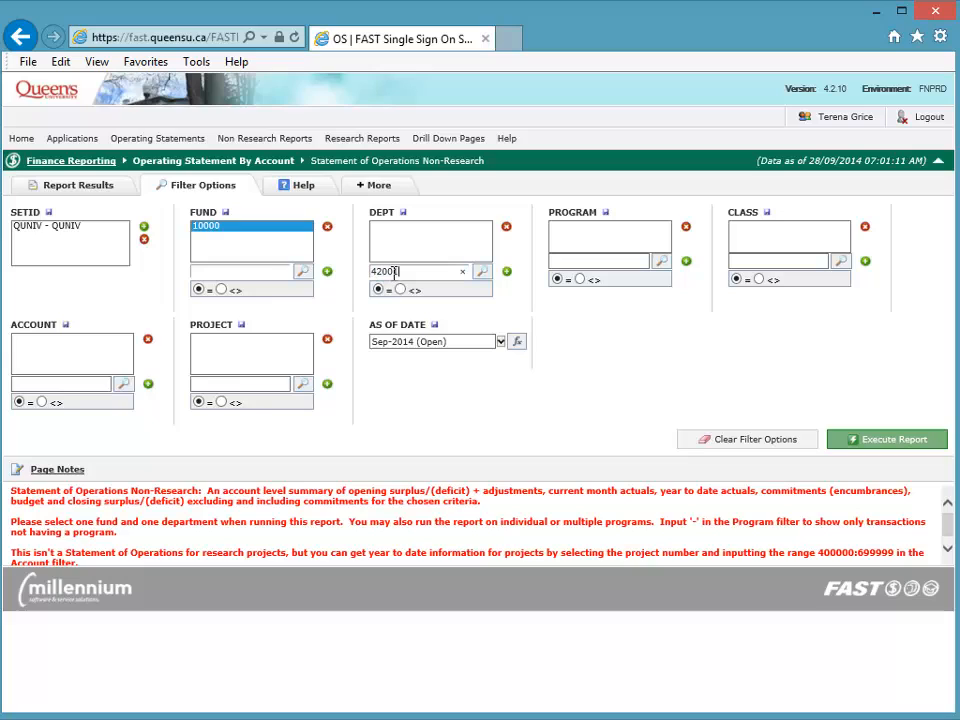
Step: Set the as-of date to Aug-2014 and execute the report
click(501, 343)
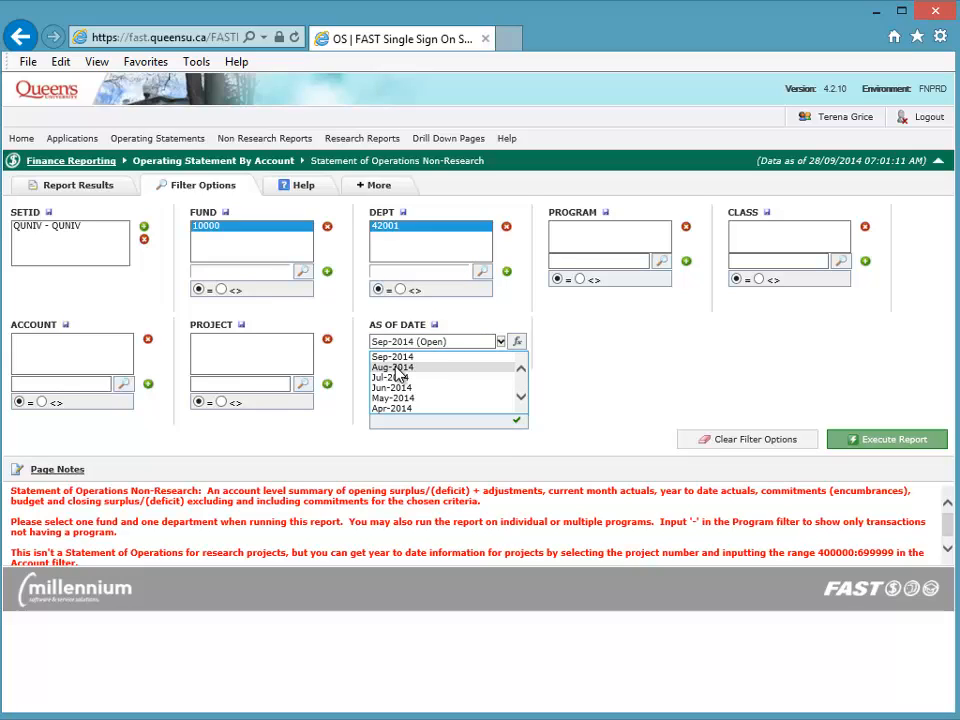
click(398, 368)
click(516, 420)
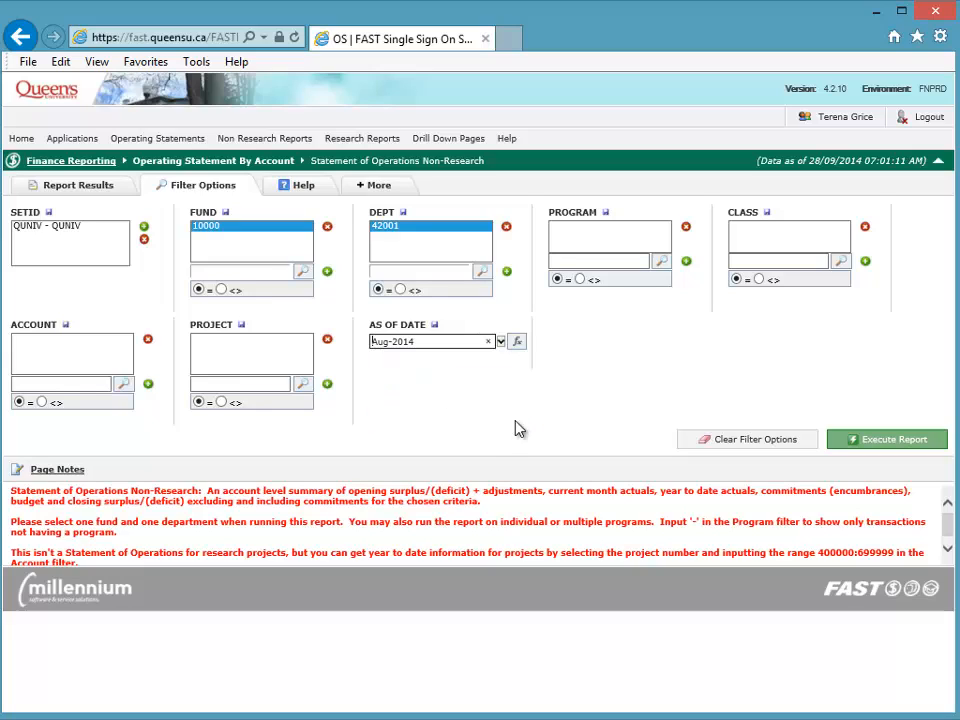
click(888, 440)
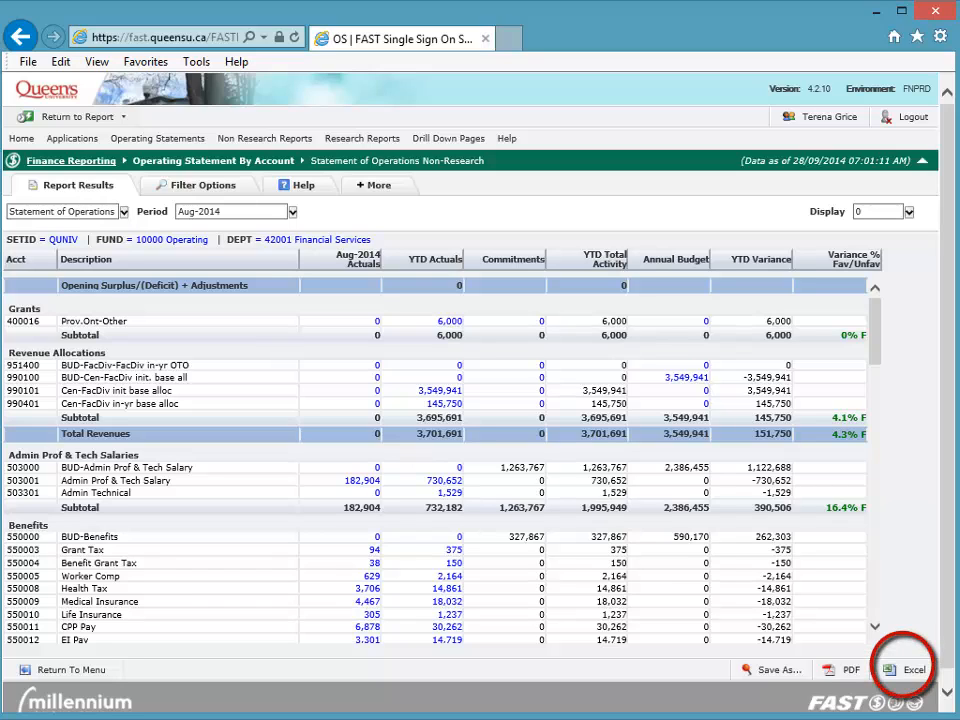
Step: Export the operating statement to Excel, open the exported file, and return to the report in the browser
click(912, 669)
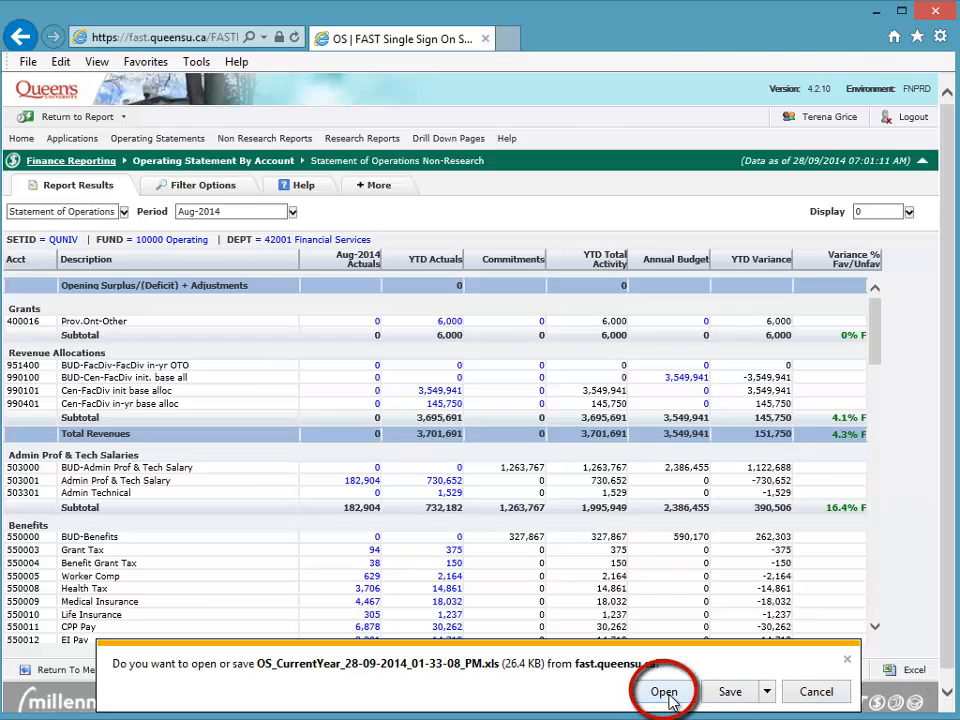
click(664, 693)
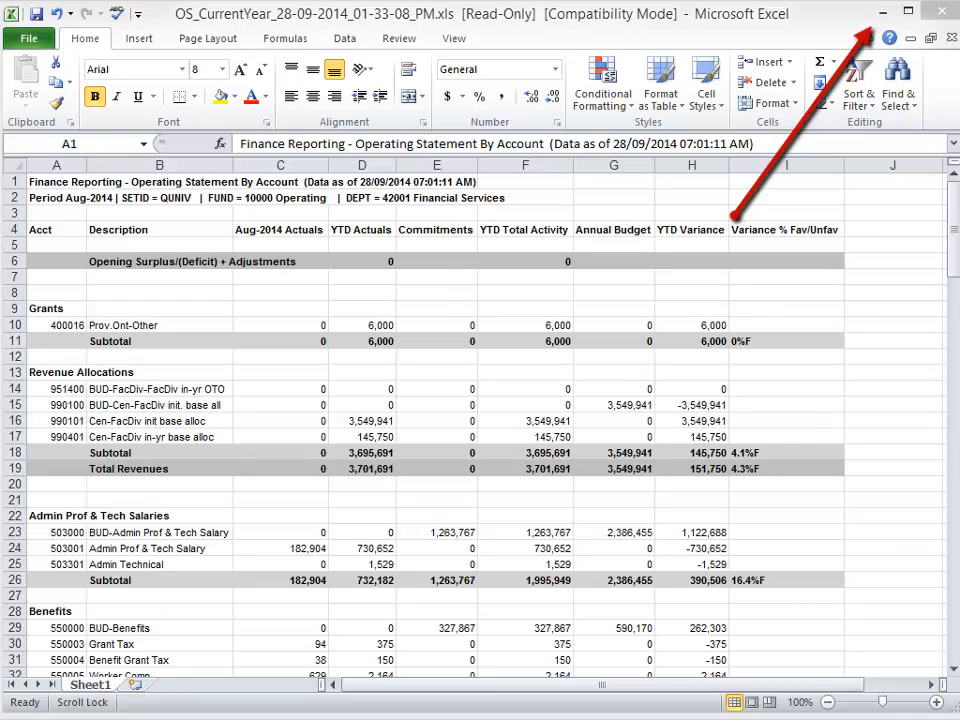
click(883, 11)
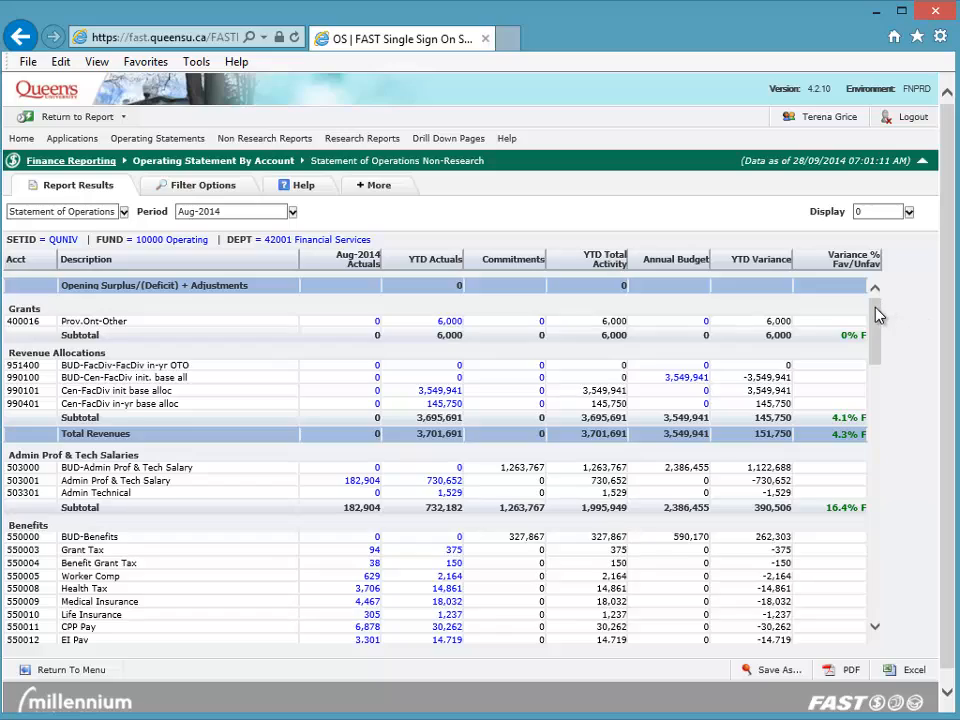
Step: Drill down into the Aug-2014 Actuals amount in the Total row to list its transaction details
drag(876, 315, 846, 600)
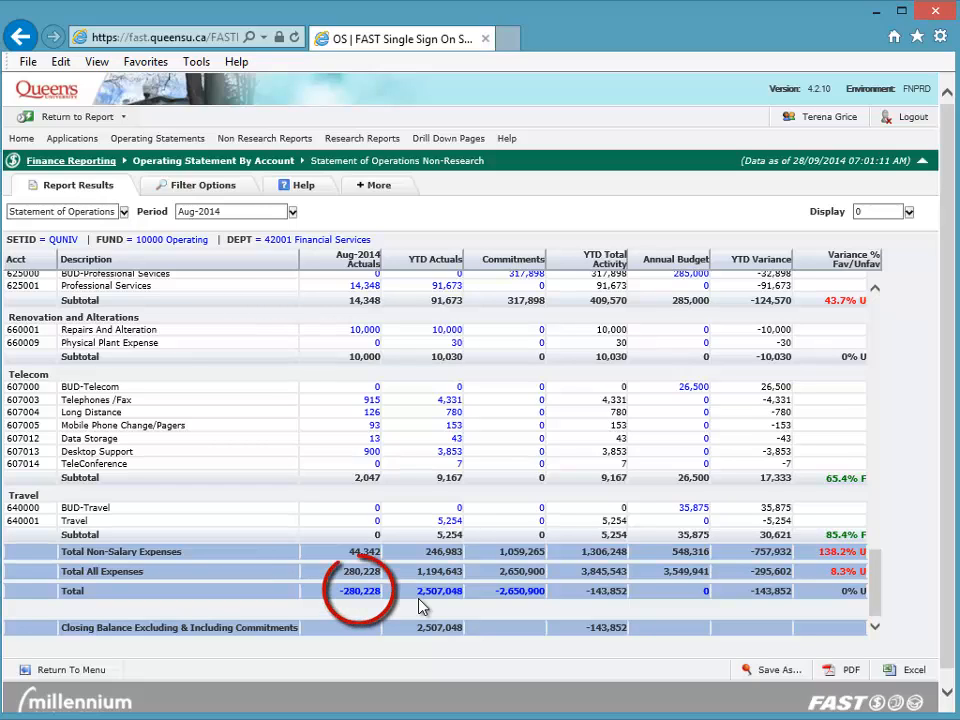
click(357, 592)
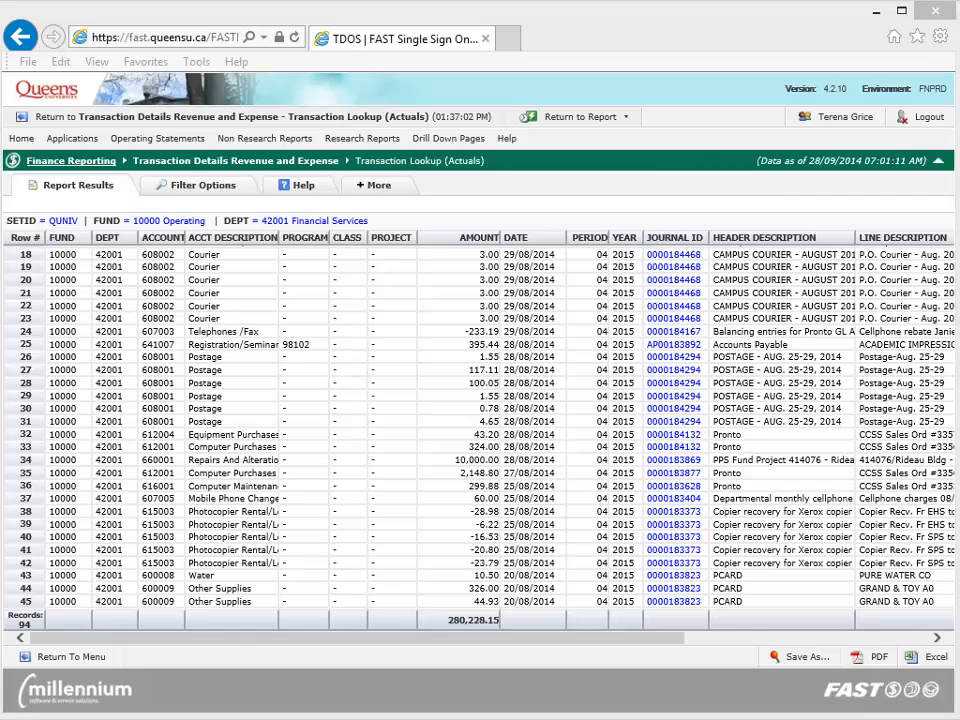
click(696, 242)
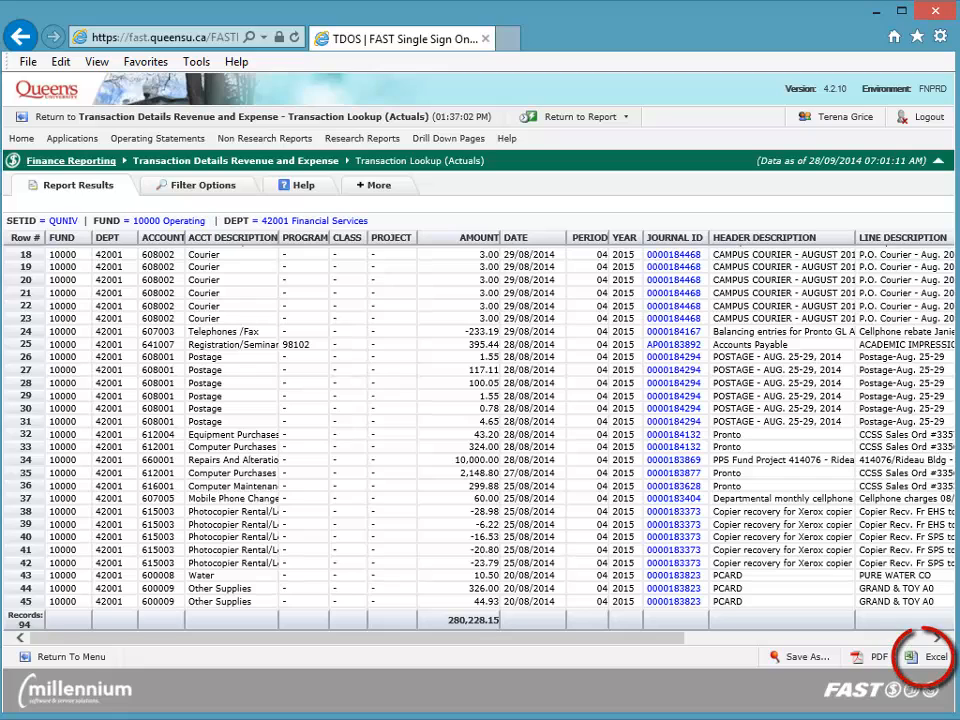
Step: Export the transaction details to Excel, open the exported file, and copy its entire sheet
click(934, 658)
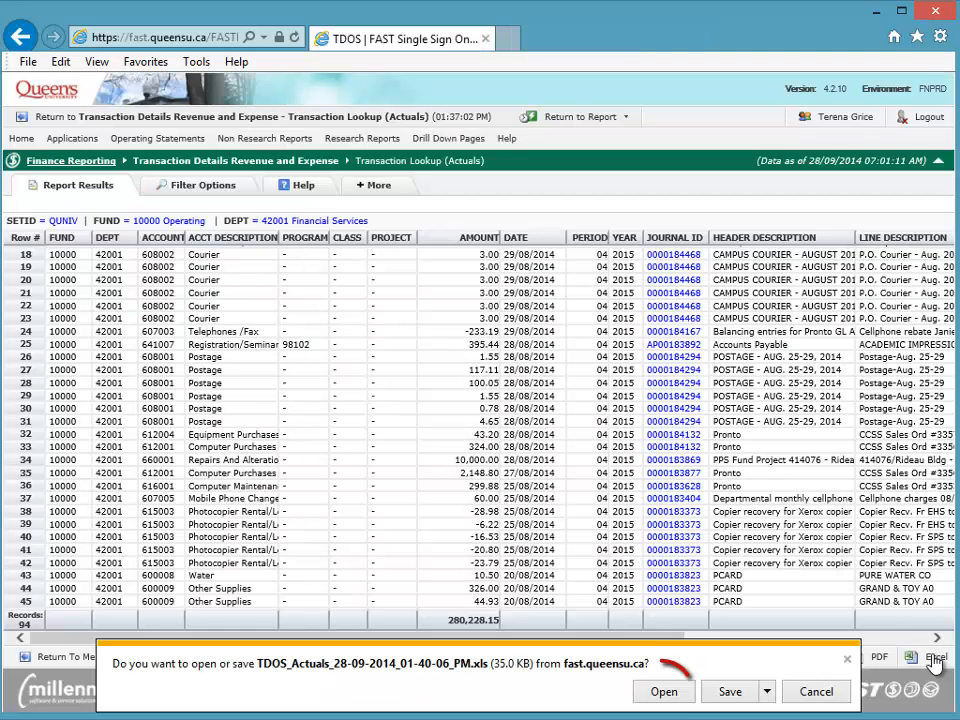
click(662, 692)
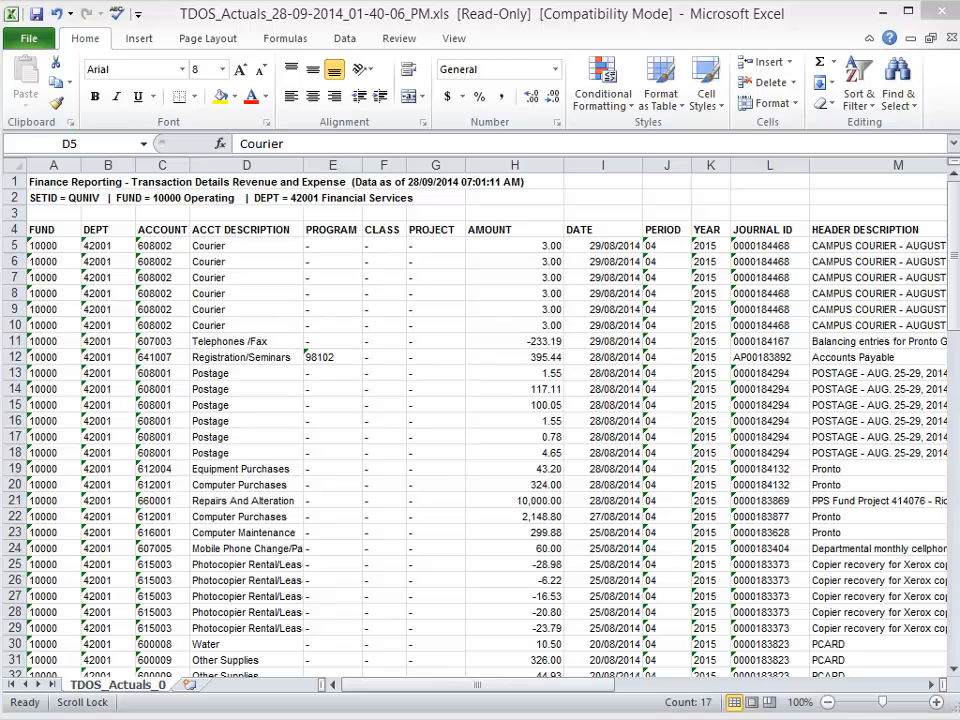
click(15, 166)
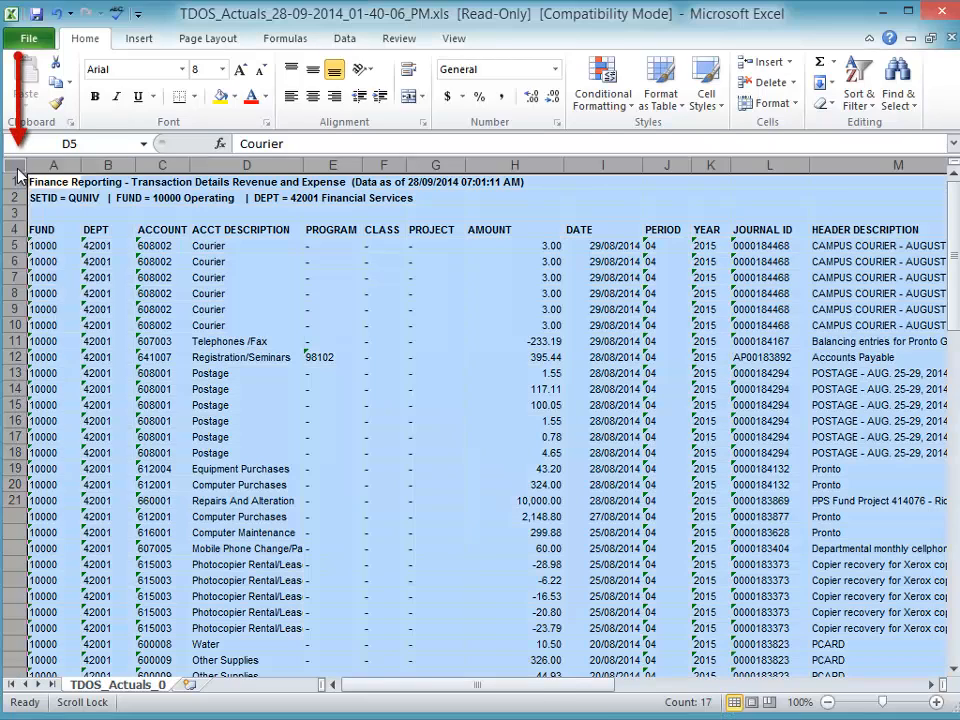
right_click(17, 175)
click(30, 200)
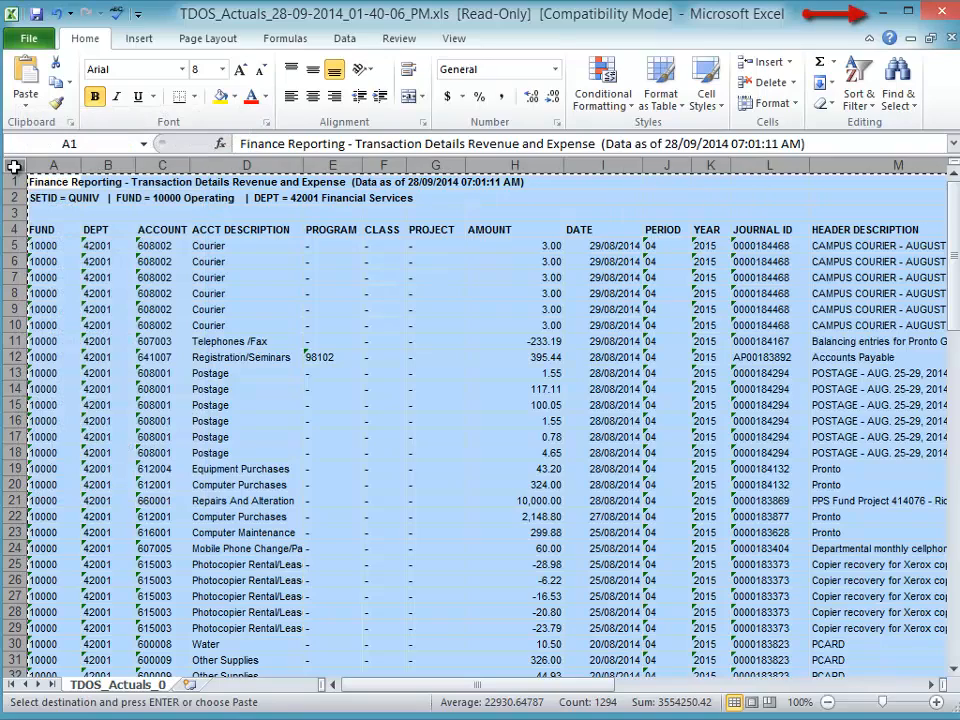
Step: Switch to the operating statement workbook and paste the copied transactions at cell A1 of a new sheet
click(885, 12)
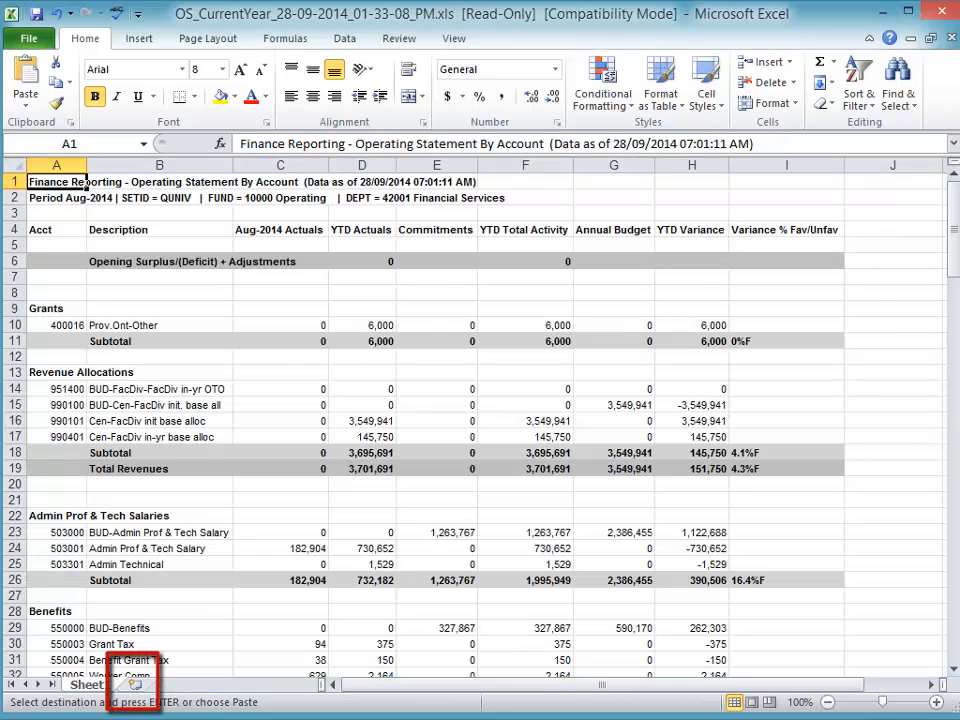
click(133, 685)
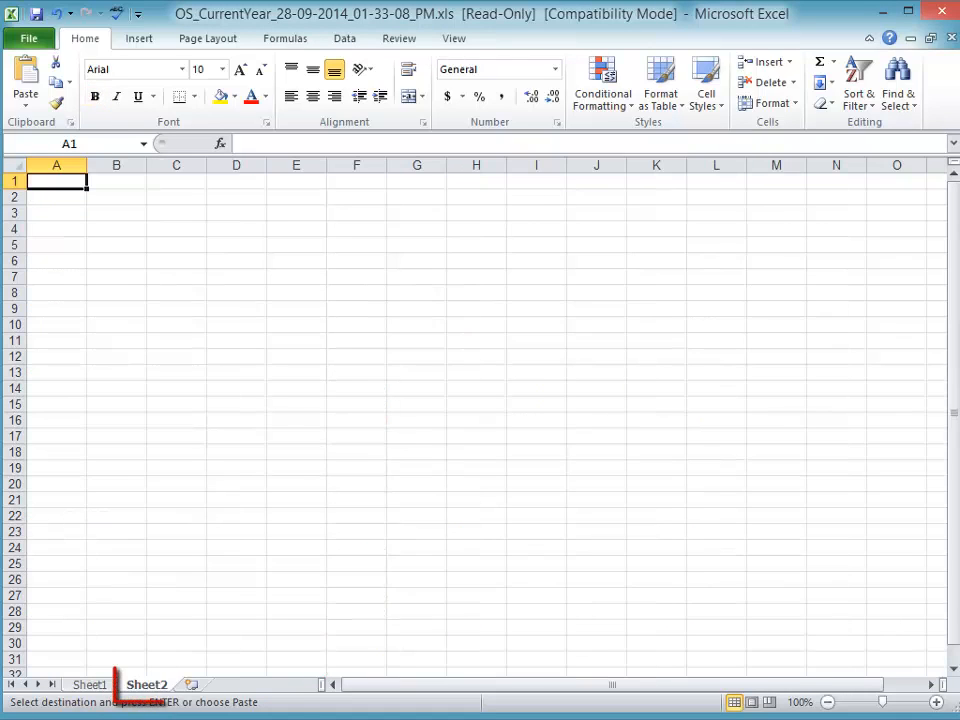
right_click(44, 187)
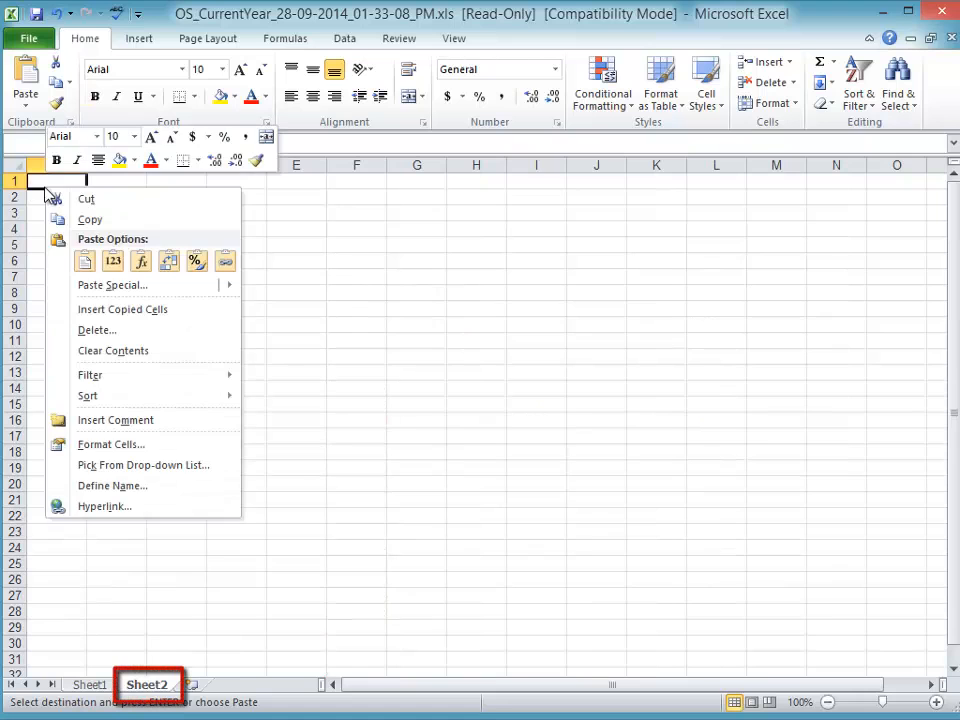
Step: Rename the operating statement sheet as Aug 2014 SOP
key(ctrl+Page_Up)
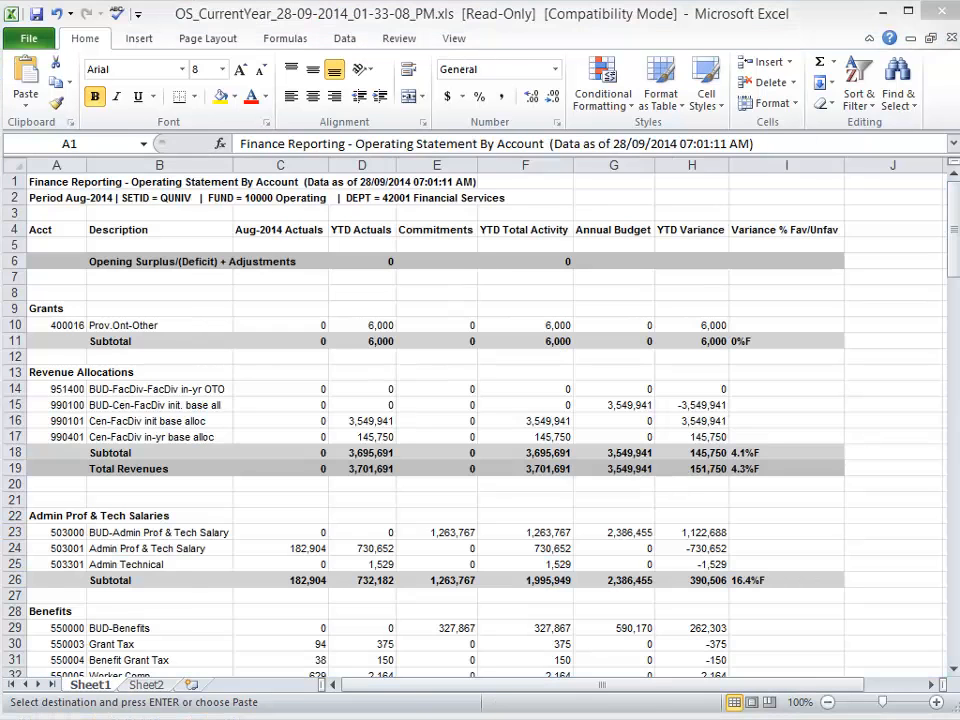
right_click(88, 685)
click(123, 520)
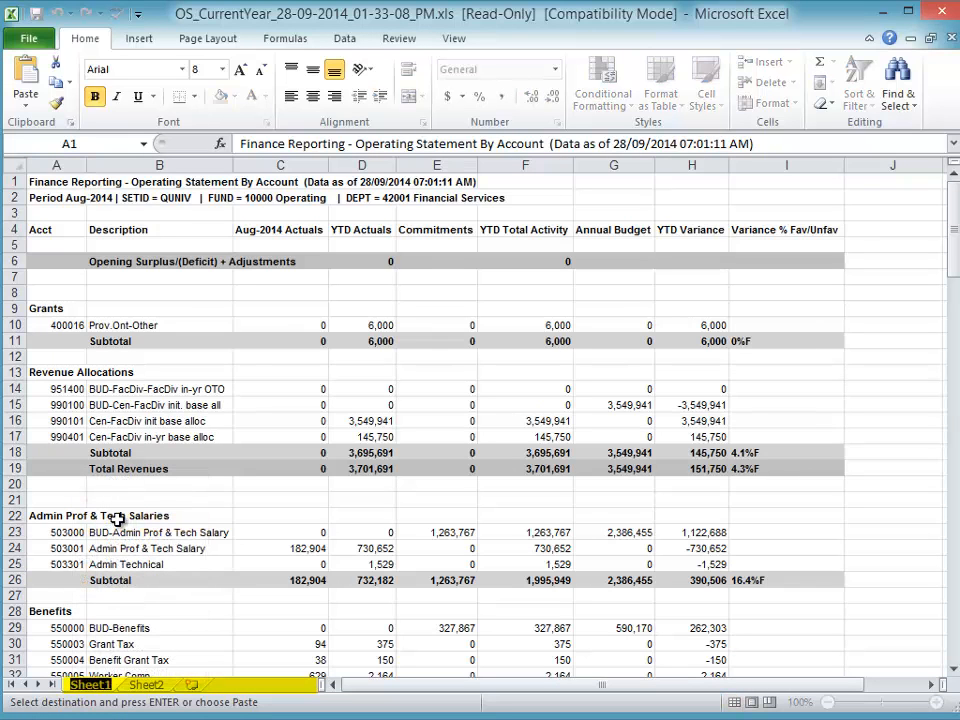
text(Aug 2014)
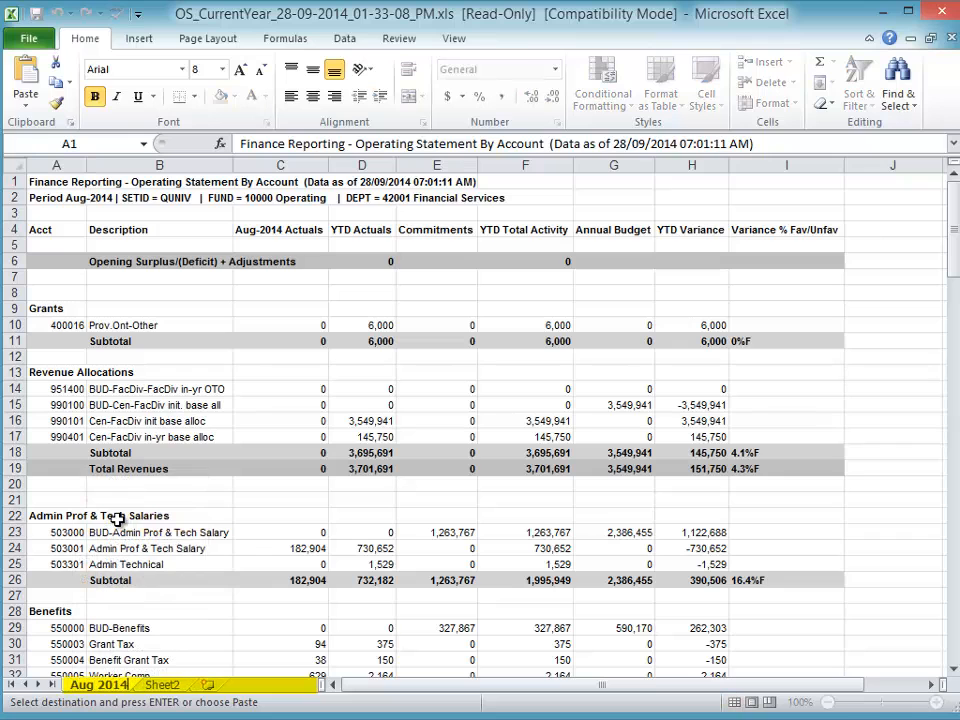
text( SOP)
key(Return)
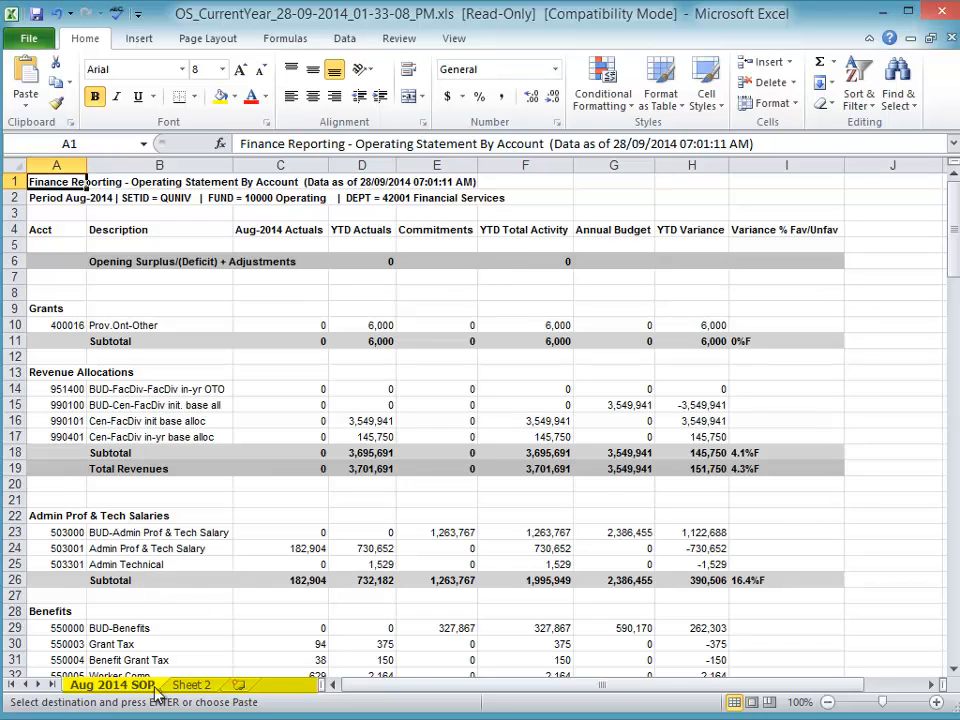
Step: Rename the sheet with the pasted transactions as Aug 2014 Details
click(186, 686)
right_click(185, 687)
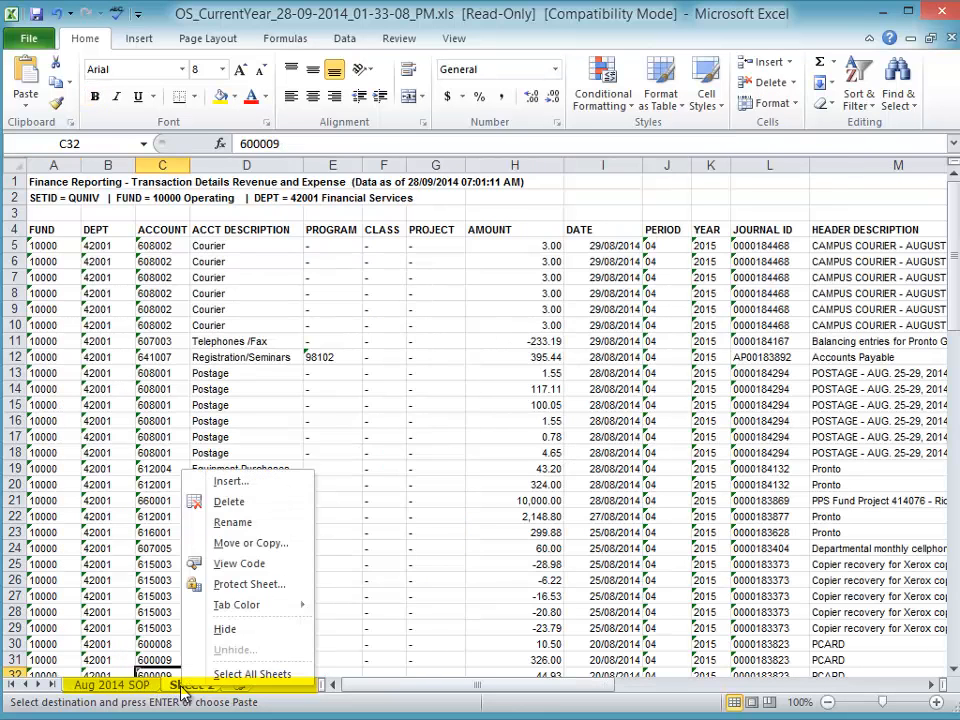
click(232, 522)
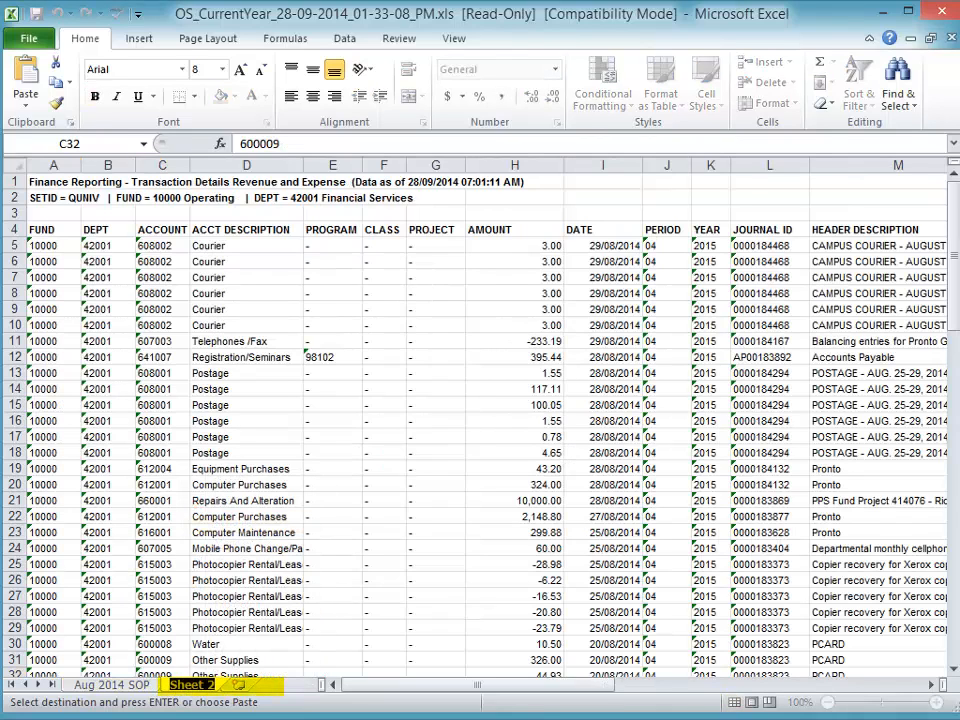
text(Aug 20)
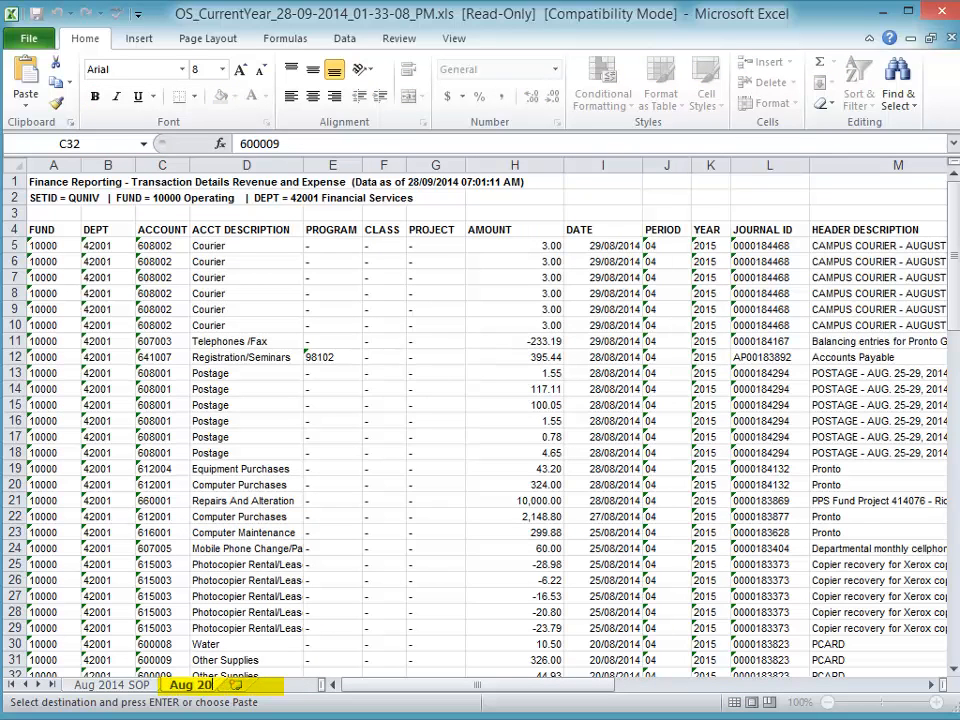
text(14 Details)
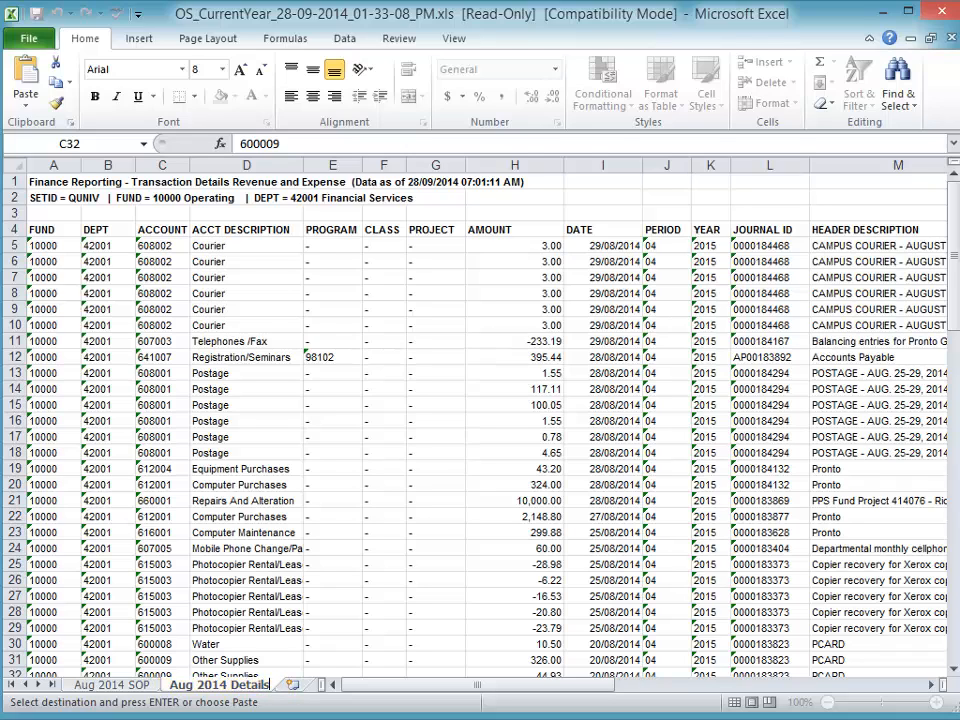
key(Return)
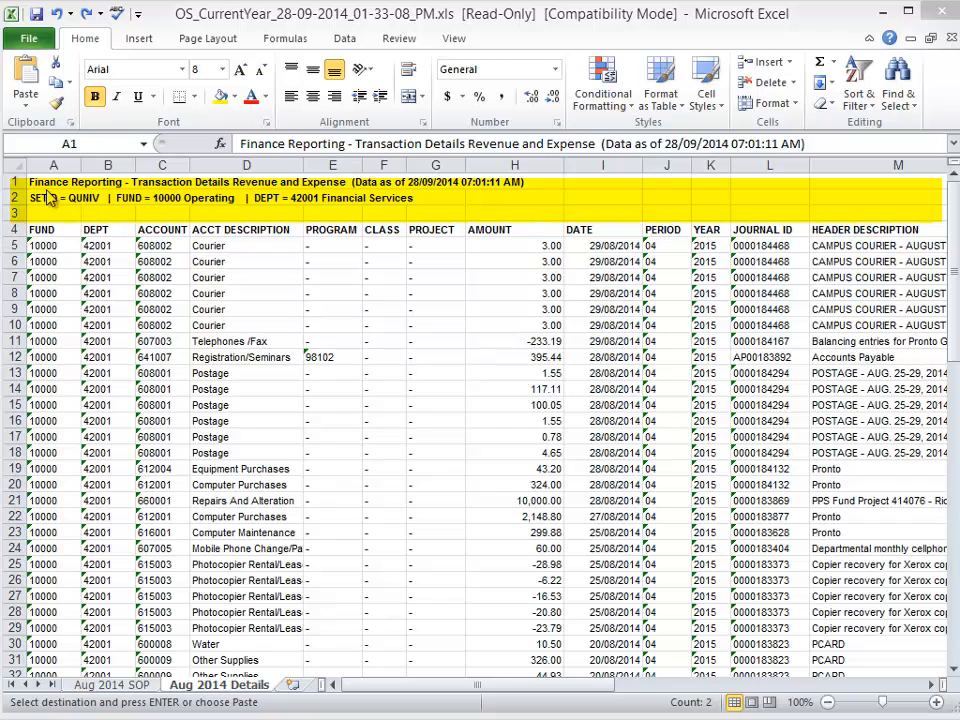
Step: Delete the entire rows 1 to 3 above the column headings in the Aug 2014 Details sheet
click(52, 182)
right_click(52, 182)
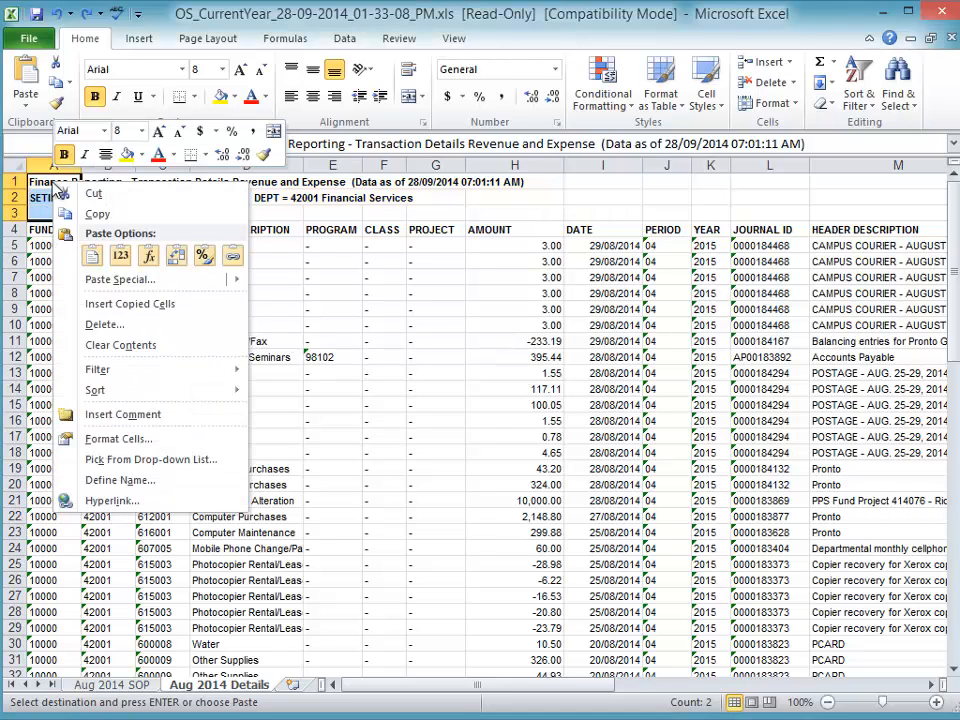
click(89, 326)
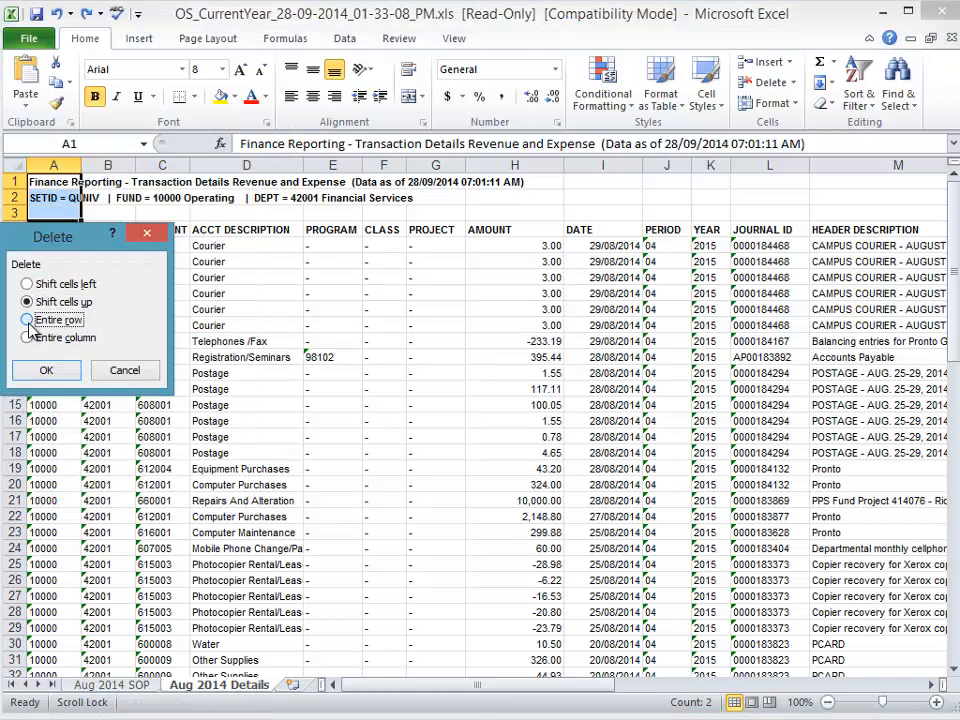
click(30, 320)
click(47, 371)
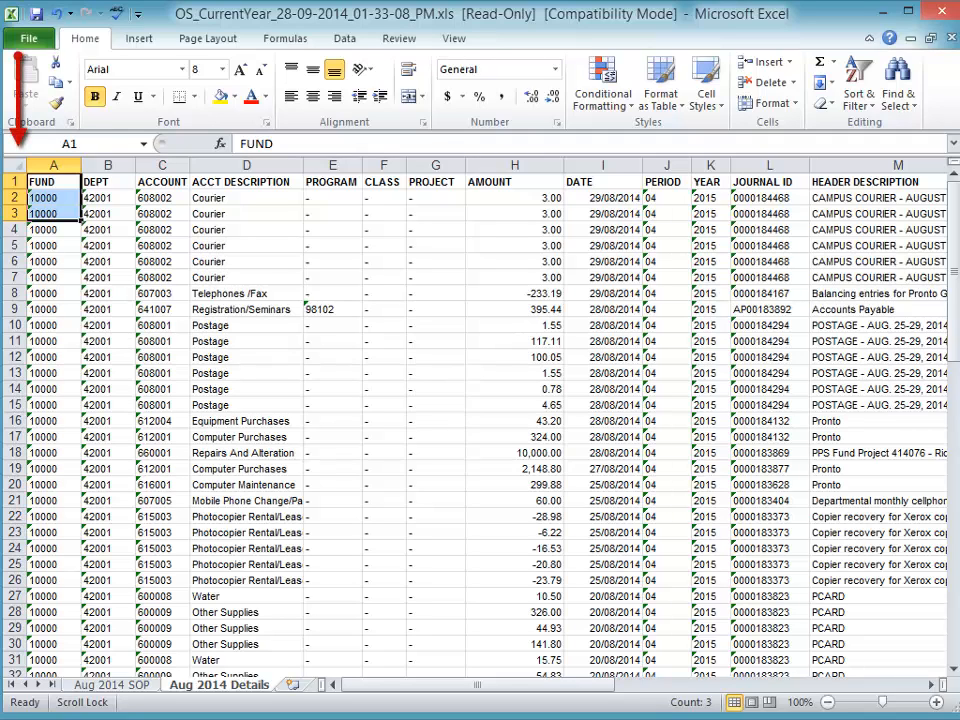
Step: Sort the entire Aug 2014 Details sheet by ACCOUNT values from A to Z, with headers, sorting numbers and numbers stored as text separately
click(16, 166)
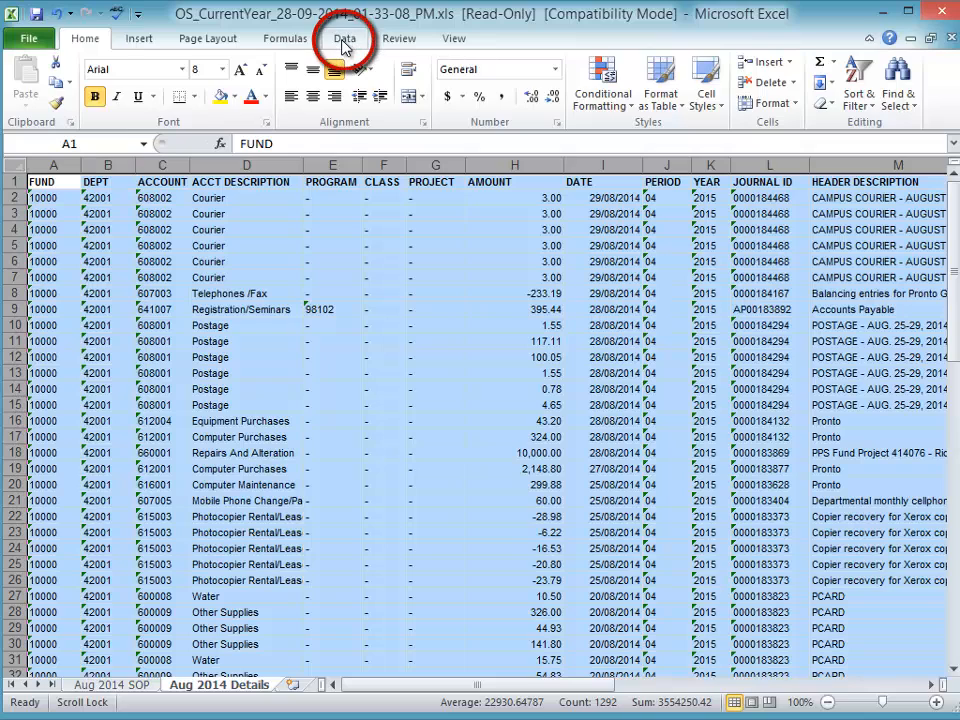
click(343, 40)
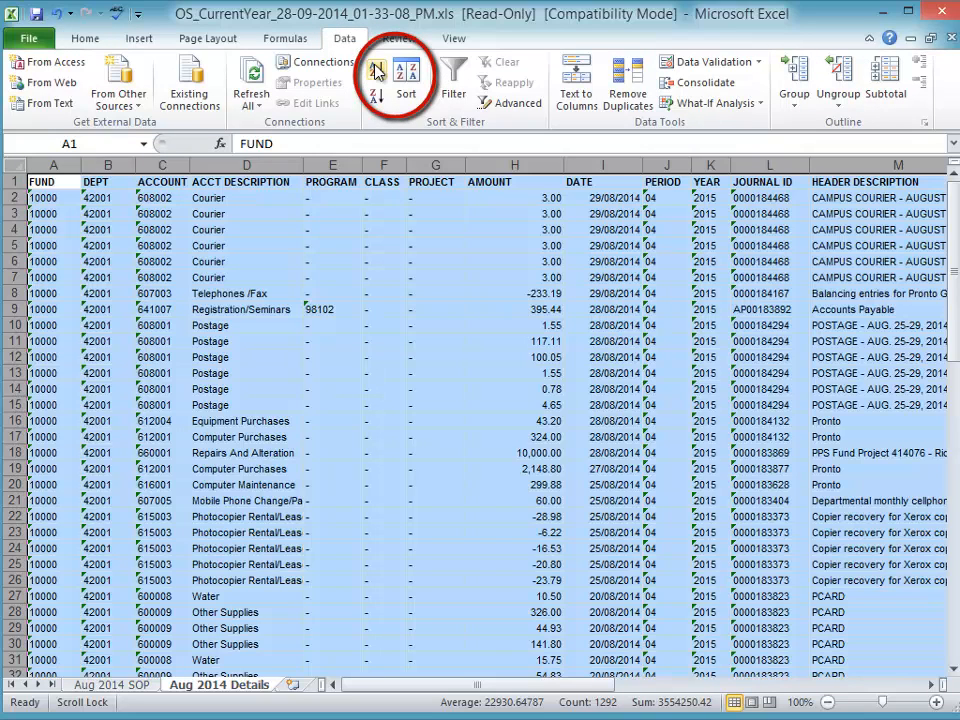
click(402, 84)
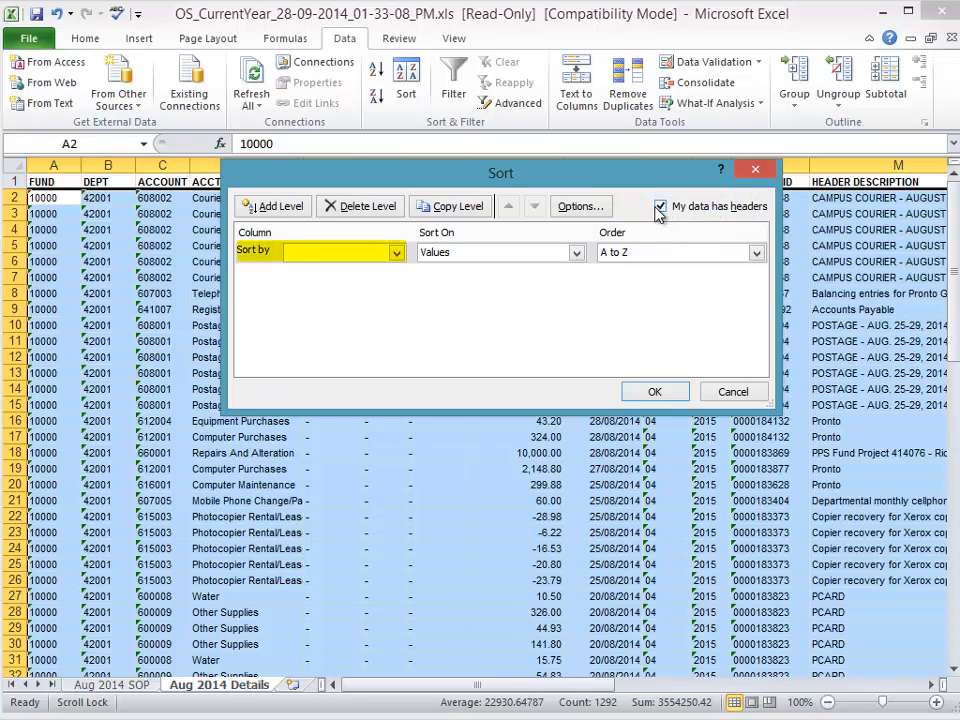
click(396, 253)
click(346, 294)
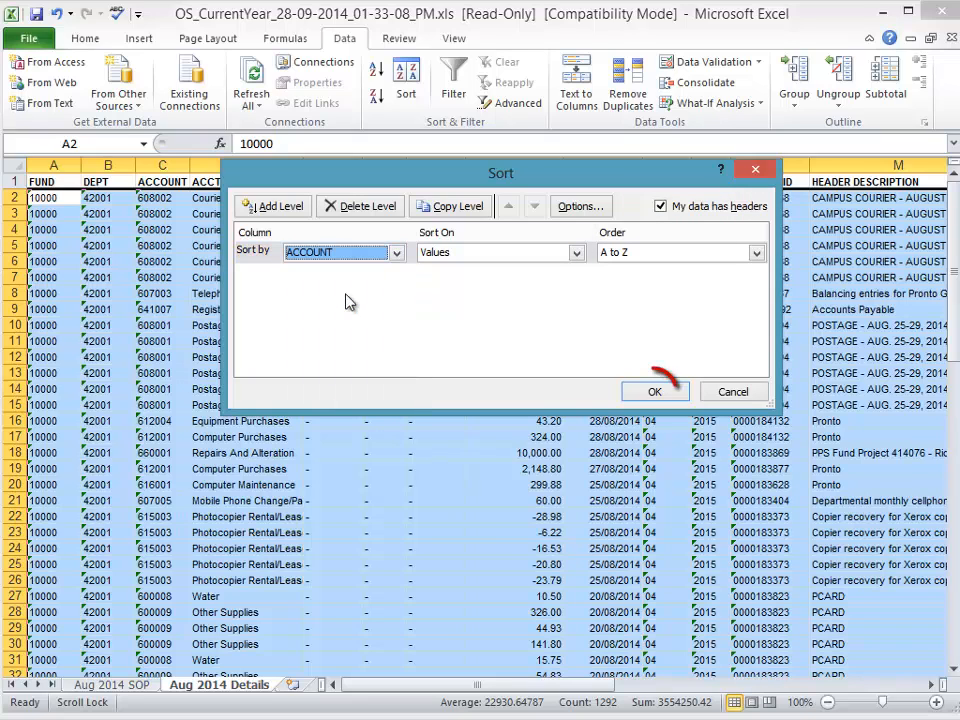
click(655, 393)
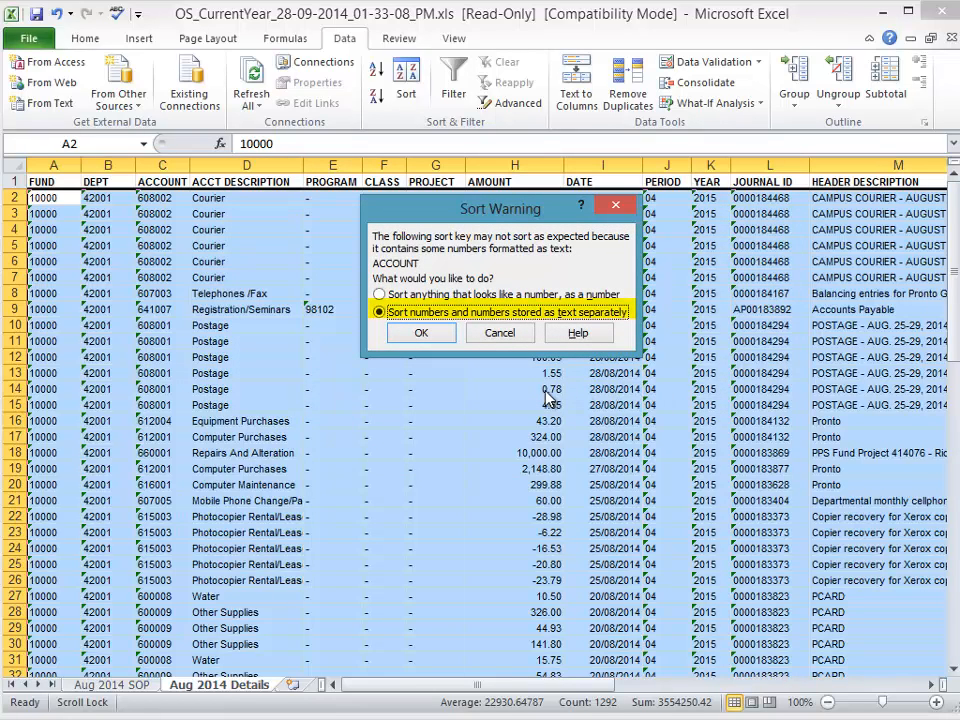
click(421, 333)
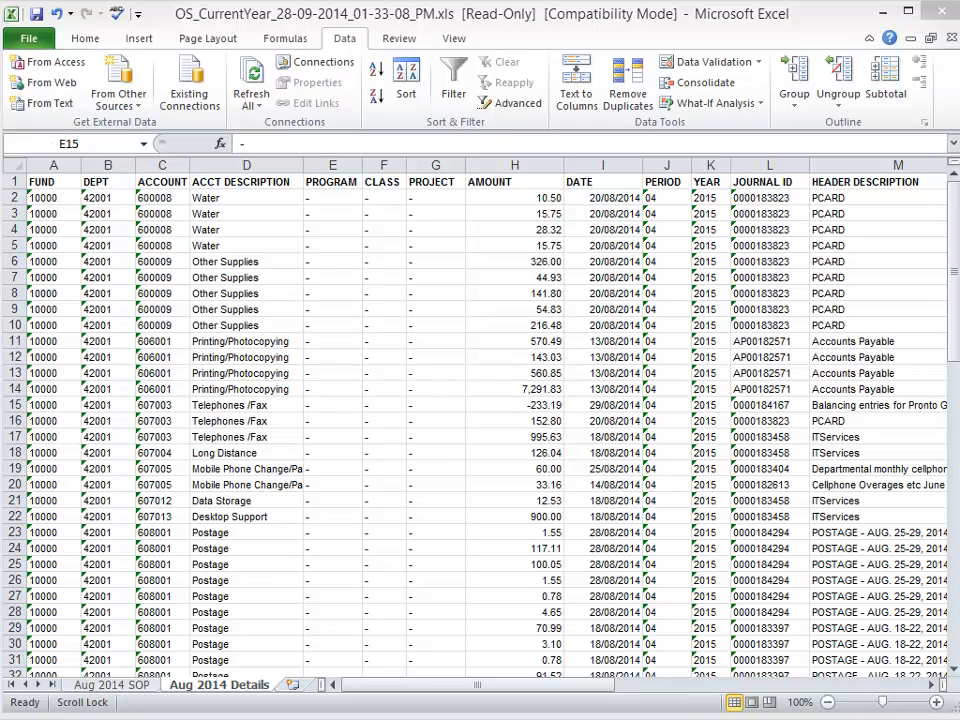
Step: Insert a column headed Reconciled before the DATE column and narrow it to about the width of its heading
click(596, 166)
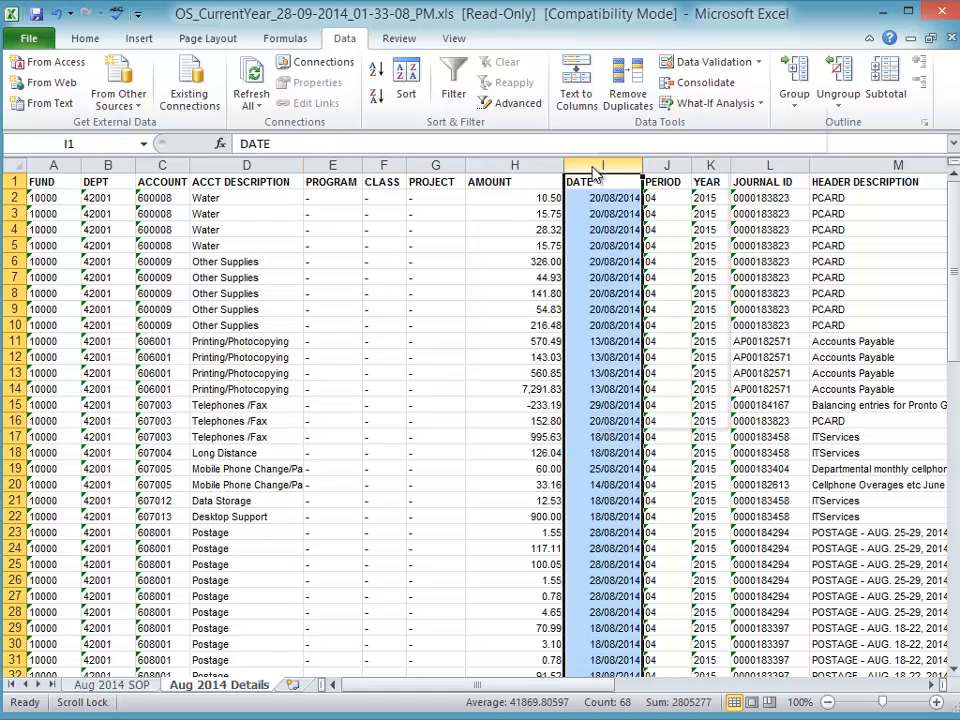
right_click(596, 170)
click(611, 290)
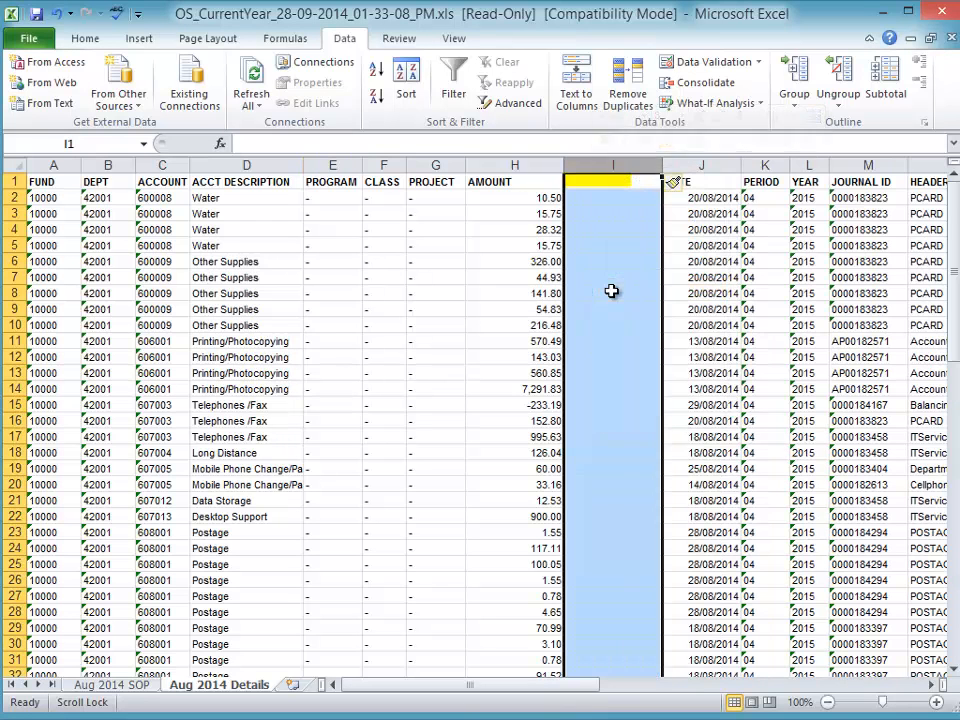
click(587, 184)
text(Reconciled)
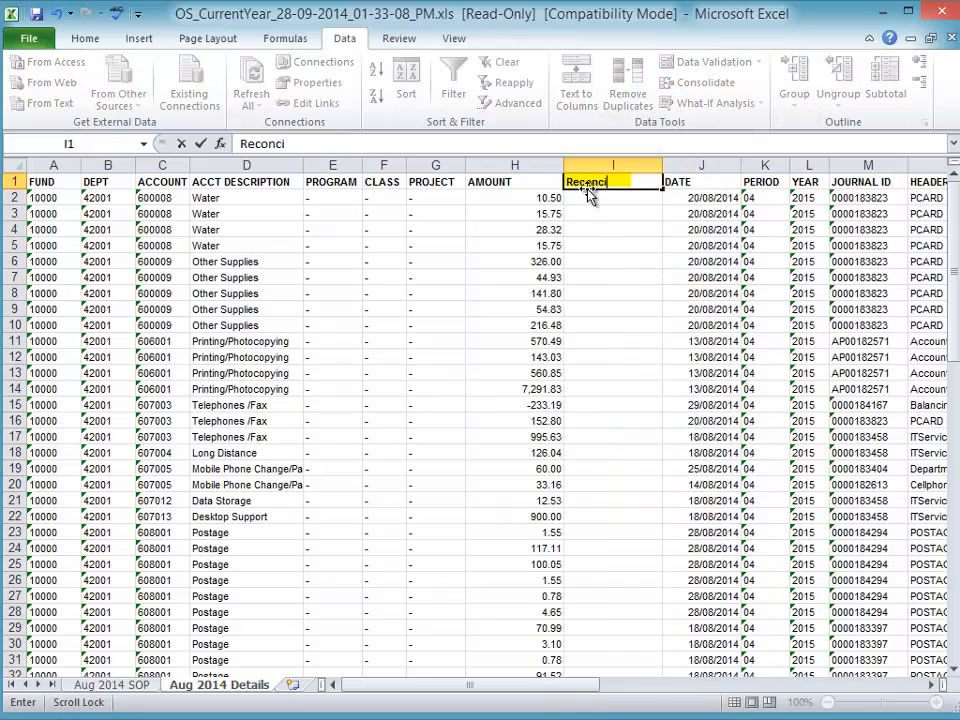
click(655, 165)
drag(661, 165, 626, 165)
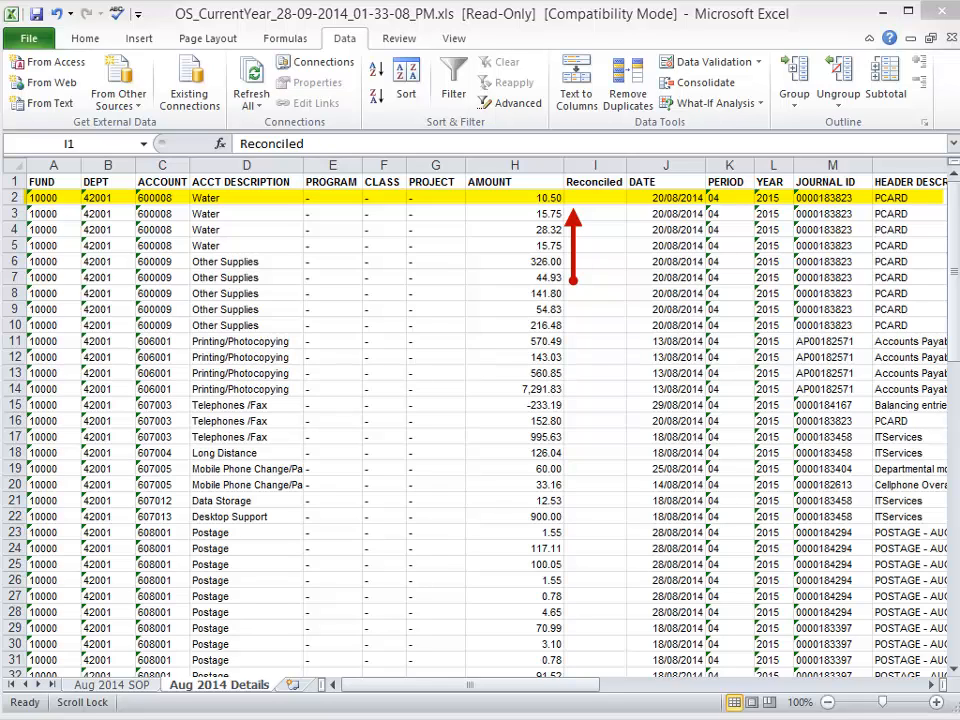
Step: Mark the transactions in rows 2 to 7 with R in the Reconciled column
click(595, 198)
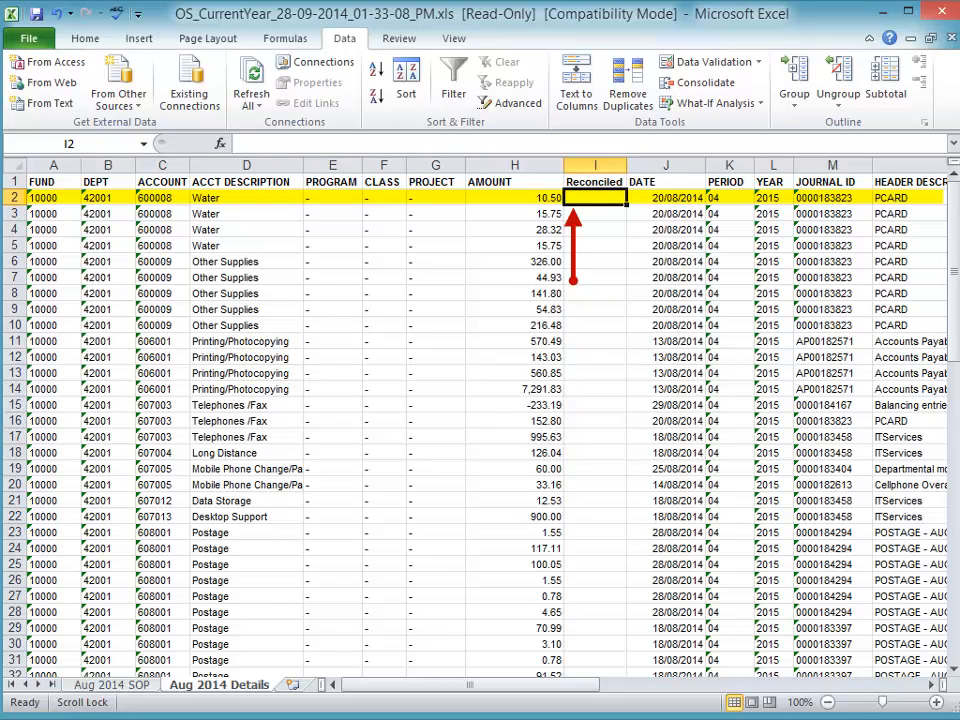
text(R)
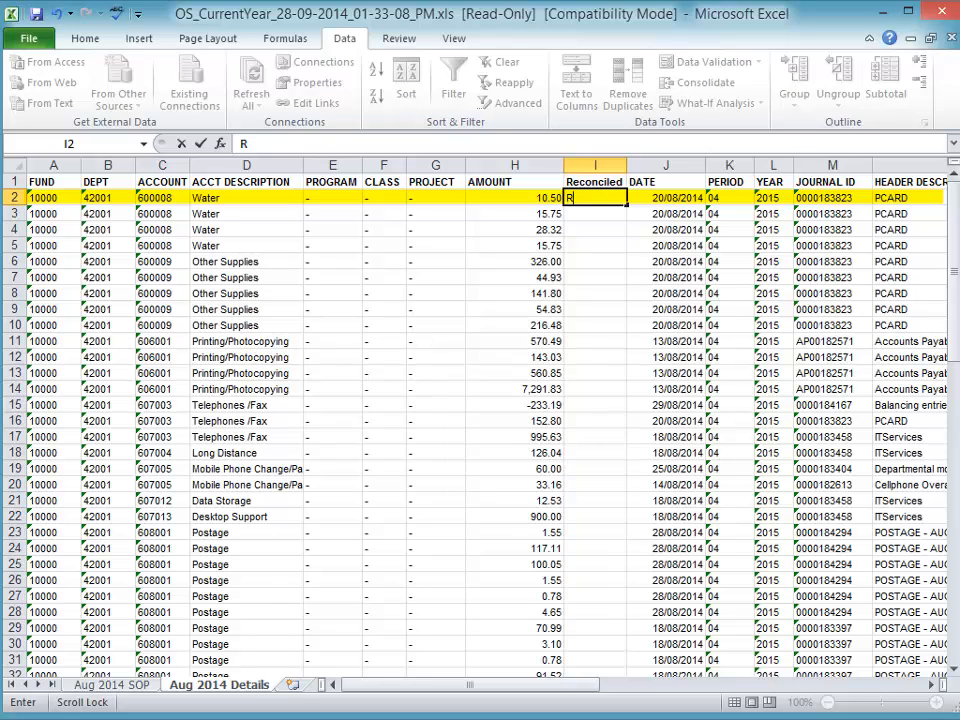
key(Return)
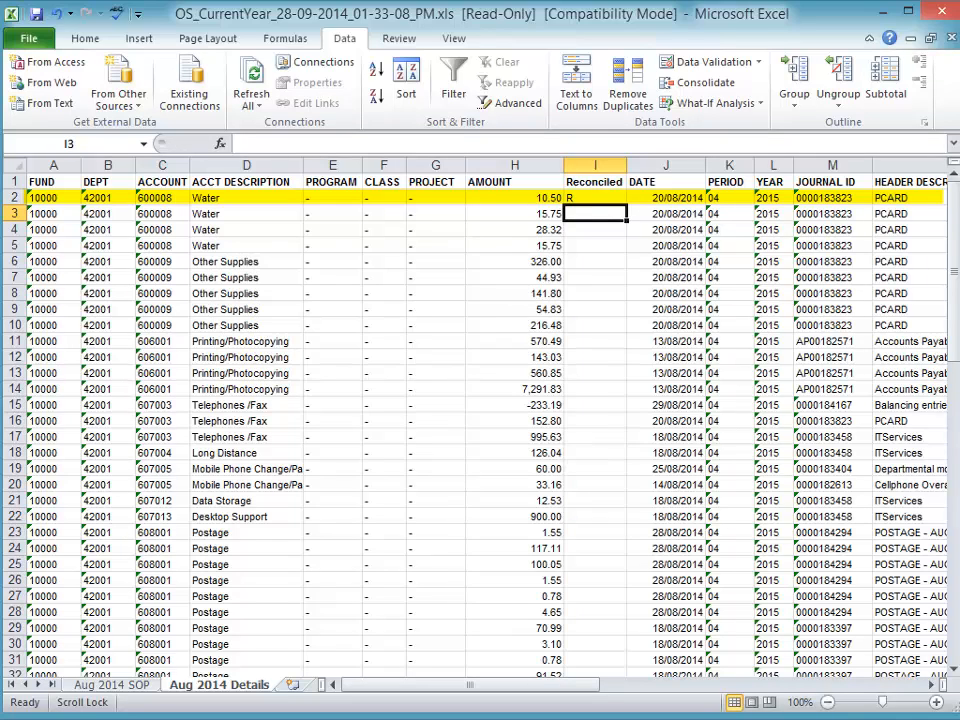
text(R R R R R)
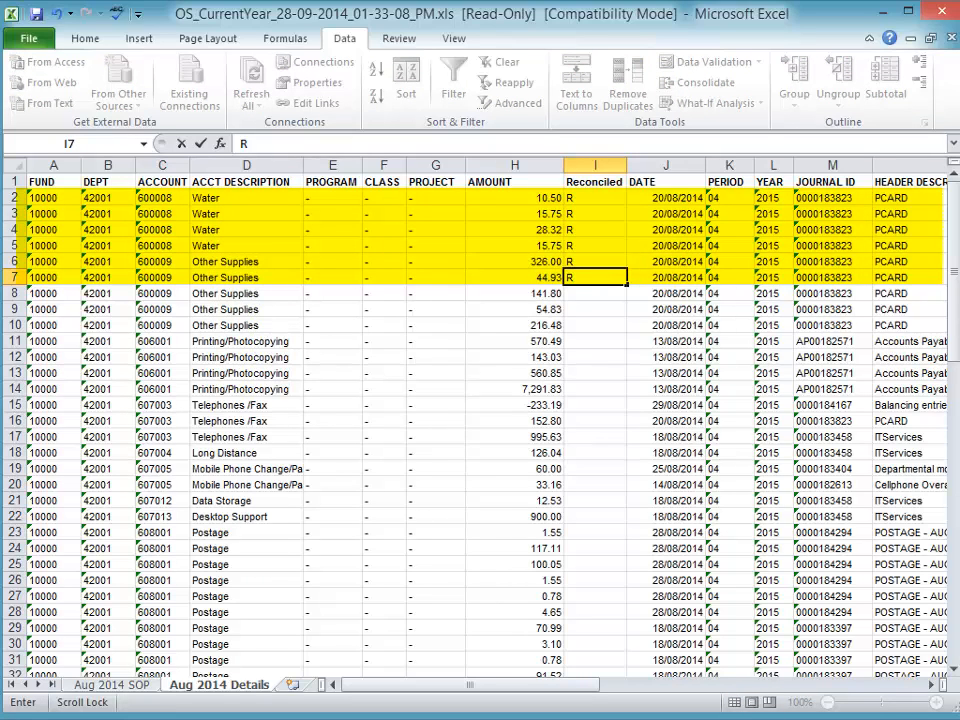
key(Return)
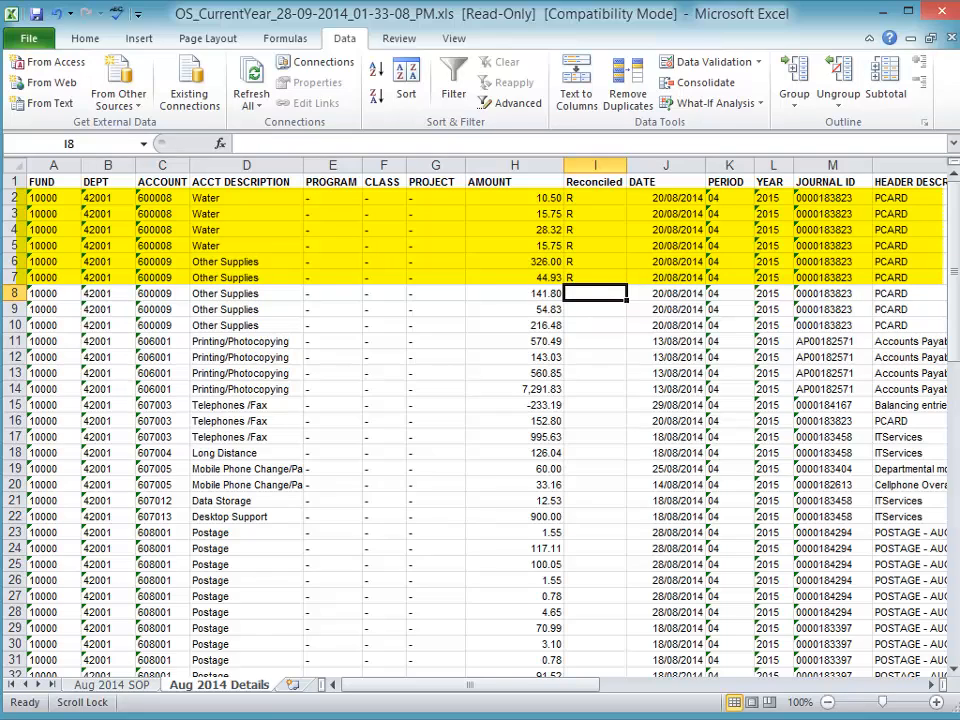
Step: Leave row 8 unmarked and enter R in the Reconciled column for rows 9 to 13
key(Down)
text(R)
key(Return)
text(R)
key(Return)
text(R)
key(Return)
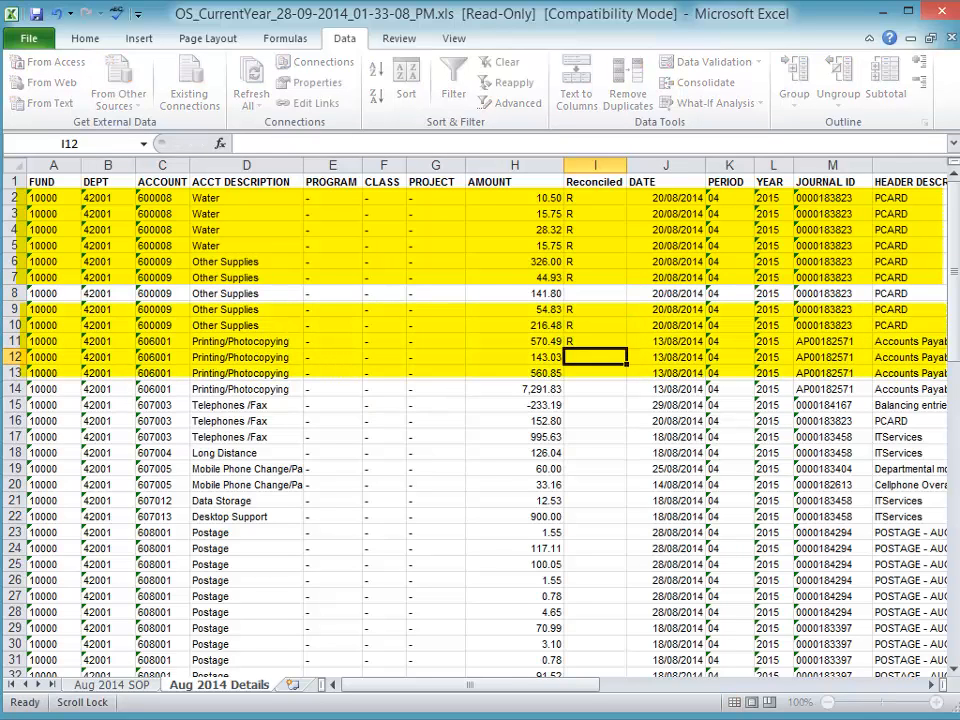
text(R)
key(Return)
text(R)
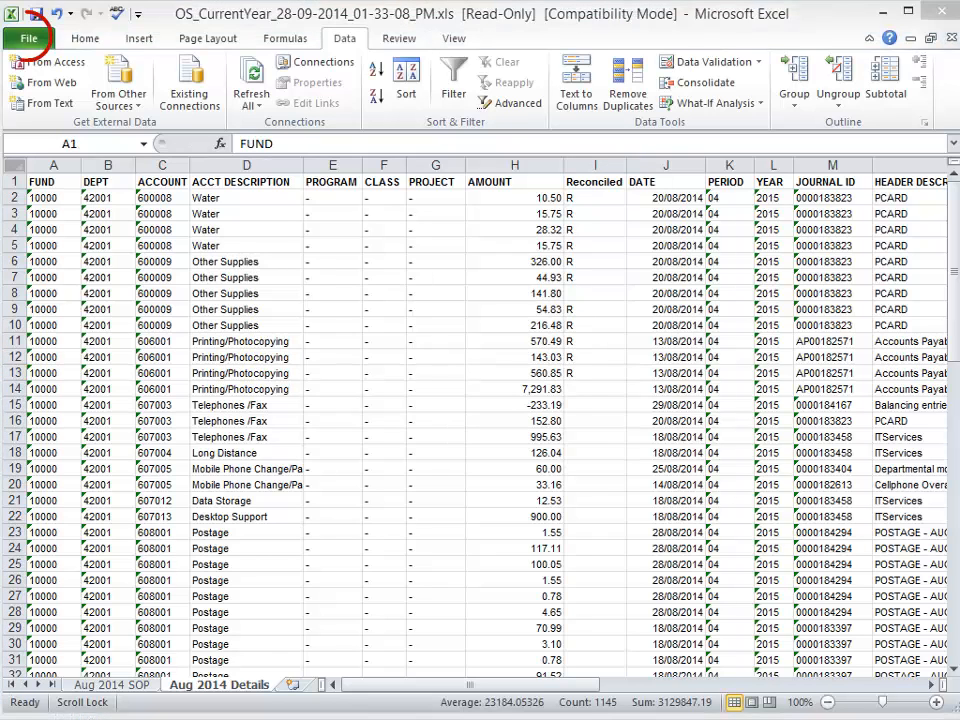
click(42, 41)
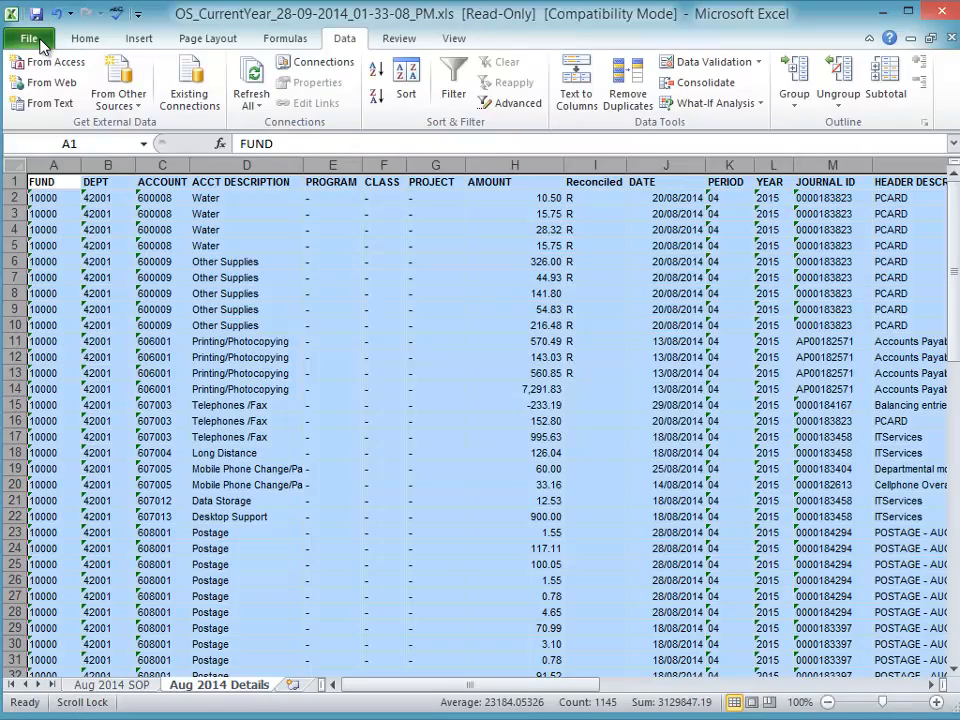
click(42, 44)
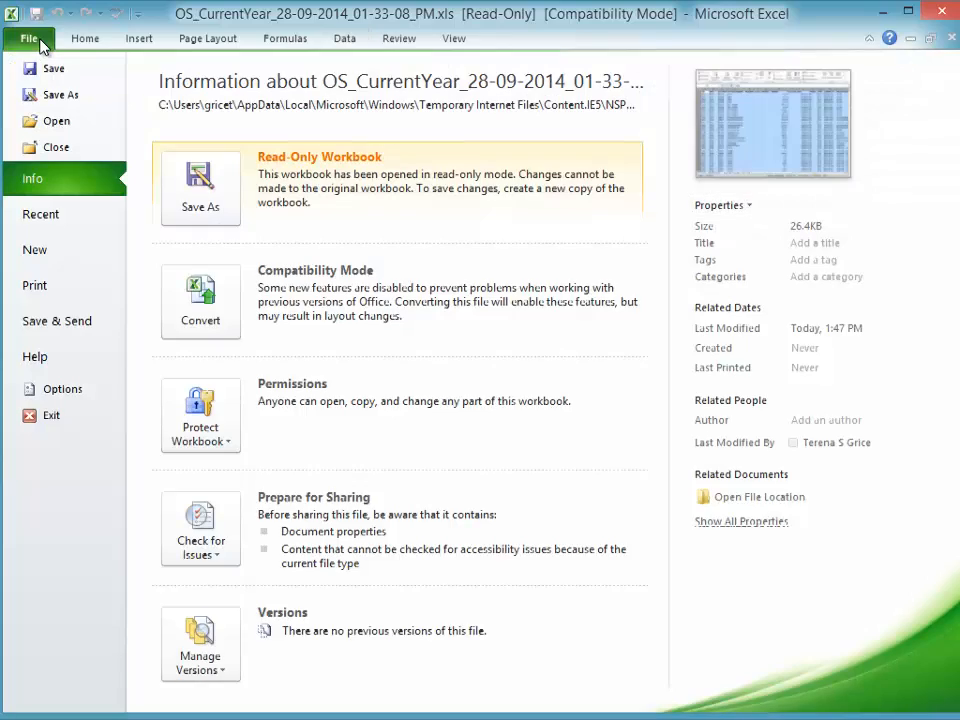
click(50, 93)
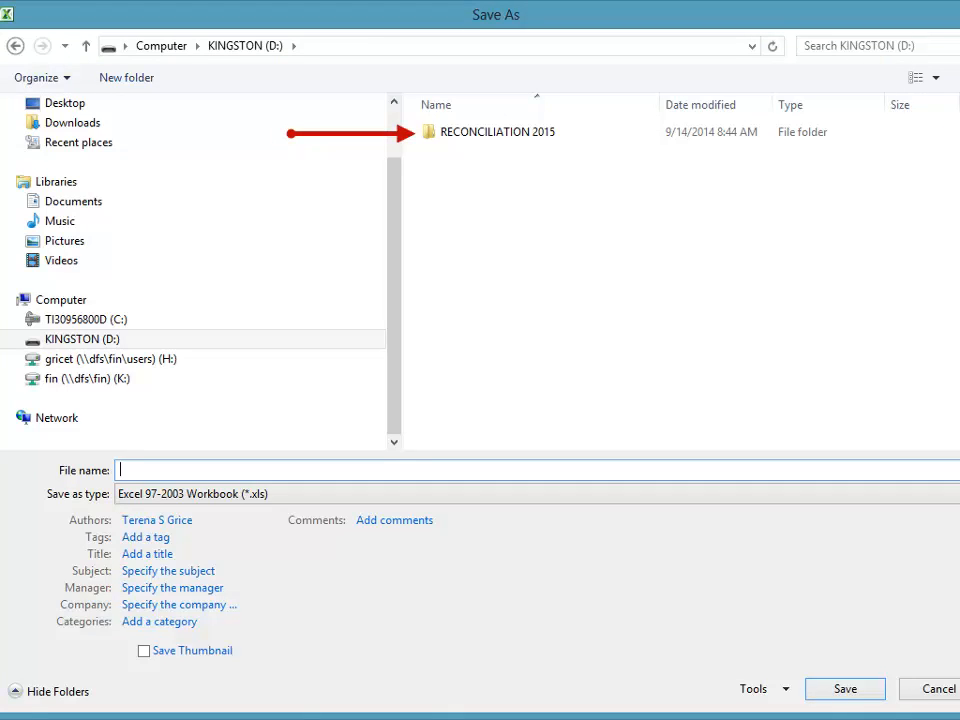
click(549, 140)
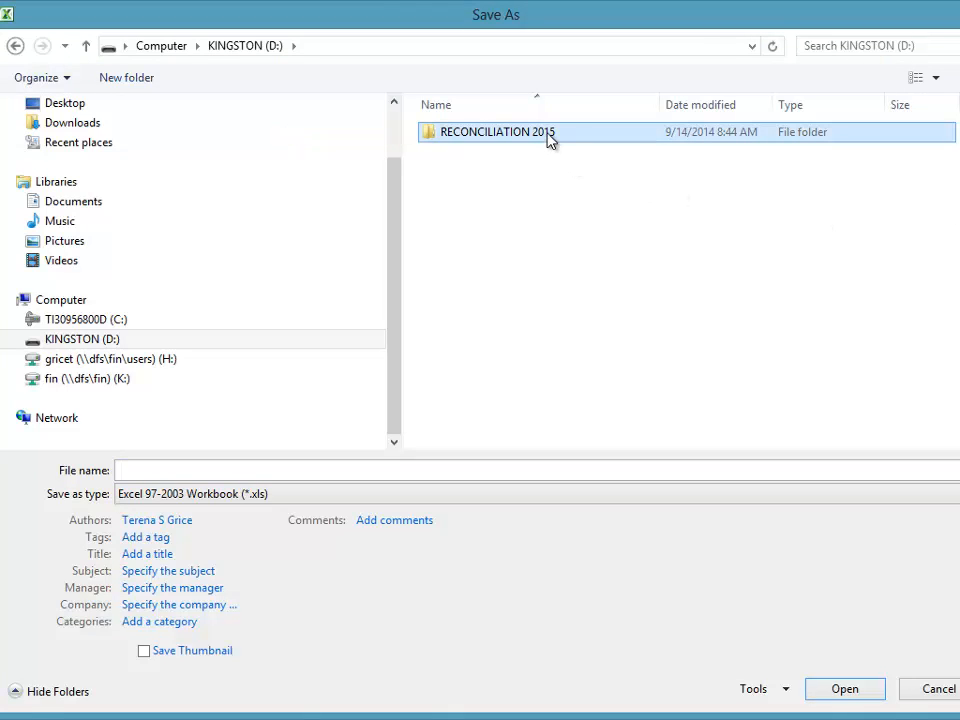
double_click(549, 140)
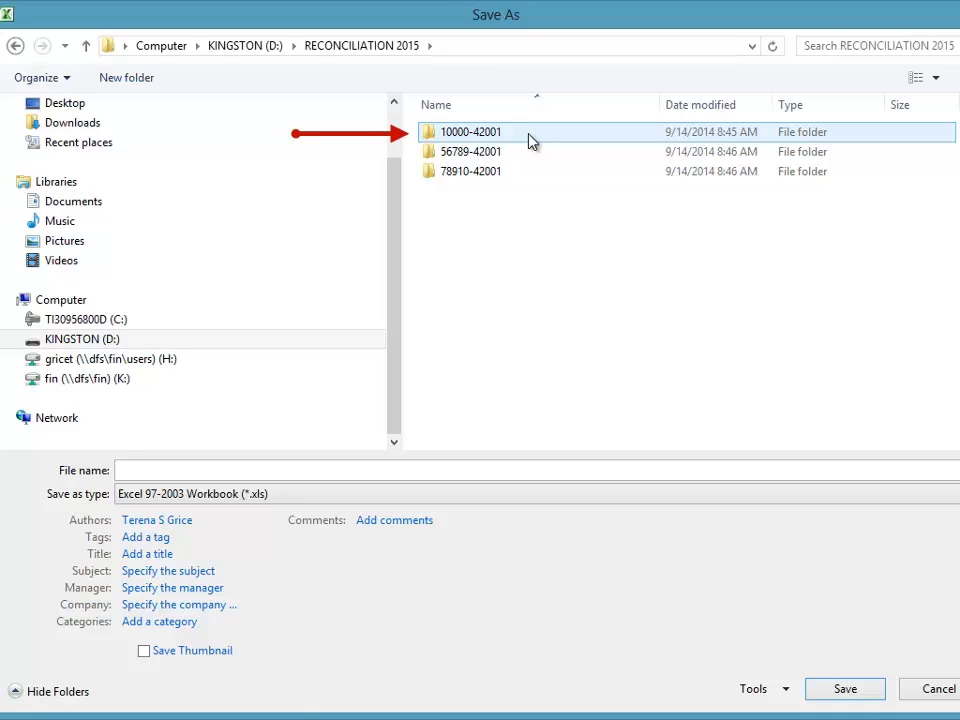
click(531, 141)
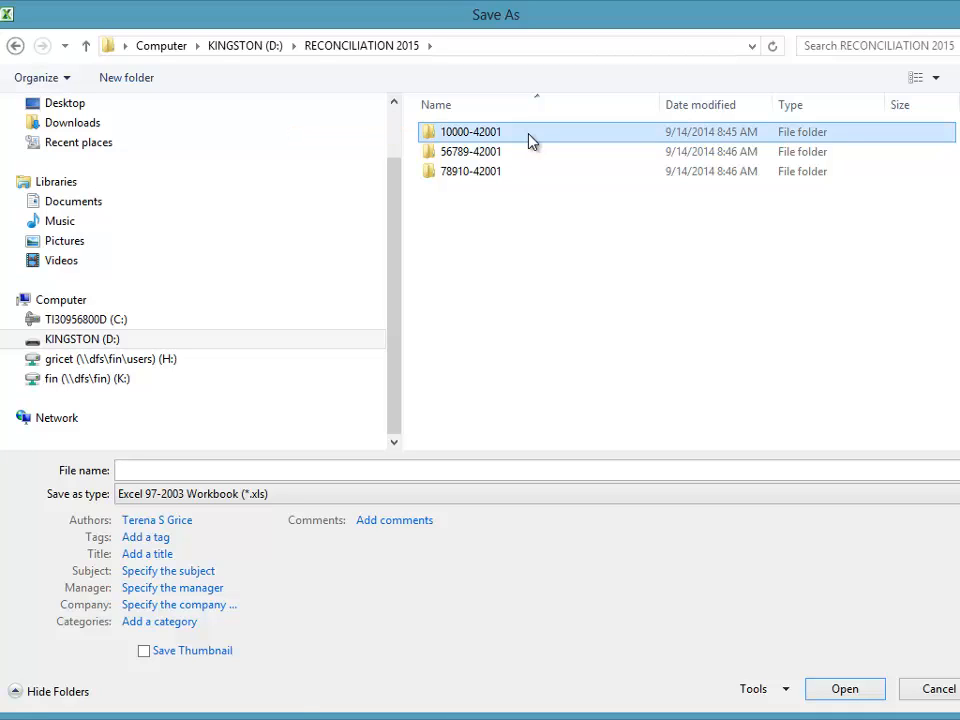
double_click(531, 141)
click(81, 476)
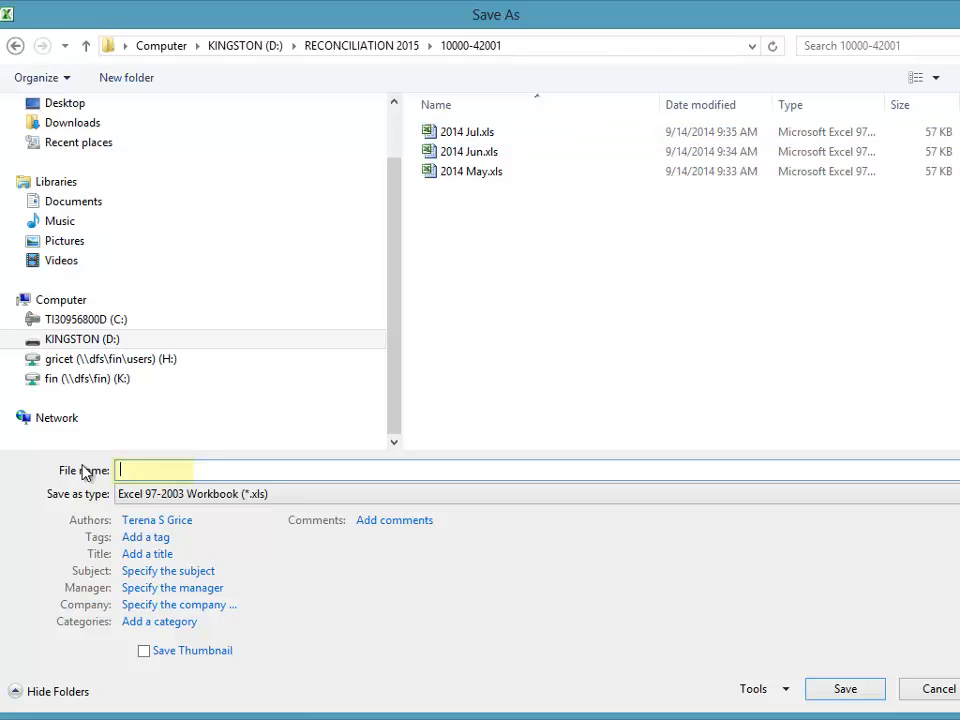
text(Aug 201)
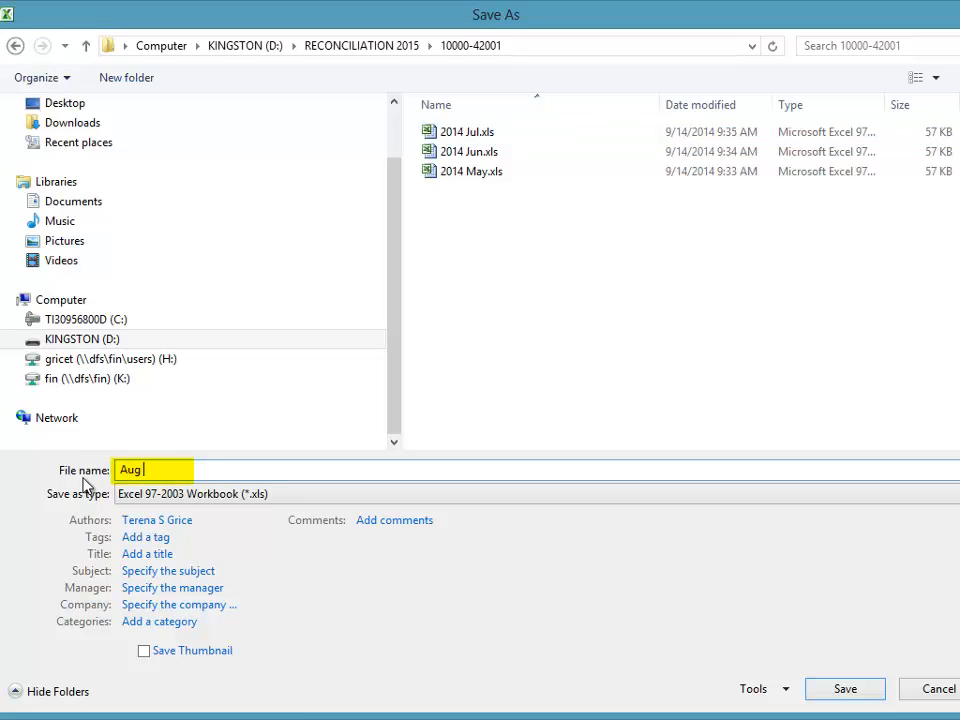